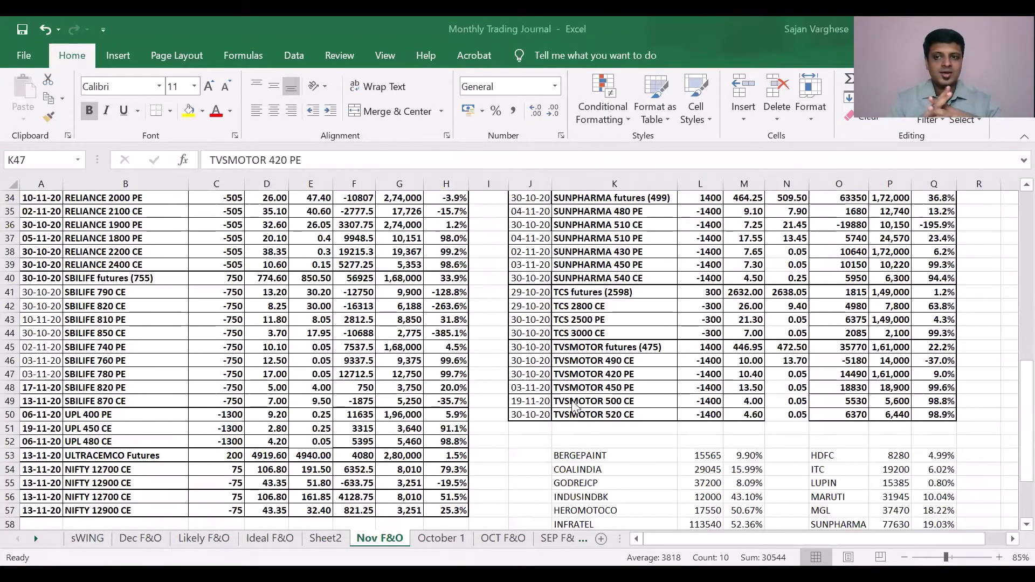
Highlight the 100% win percentage row F64:H64 in the PERFORMANCE block, then deselect it
{"action": "scroll", "coordinate": [582, 431], "scroll_direction": "down", "scroll_amount": 1}
{"action": "scroll", "coordinate": [583, 431], "scroll_direction": "down", "scroll_amount": 3}
{"action": "scroll", "coordinate": [582, 432], "scroll_direction": "up", "scroll_amount": 1}
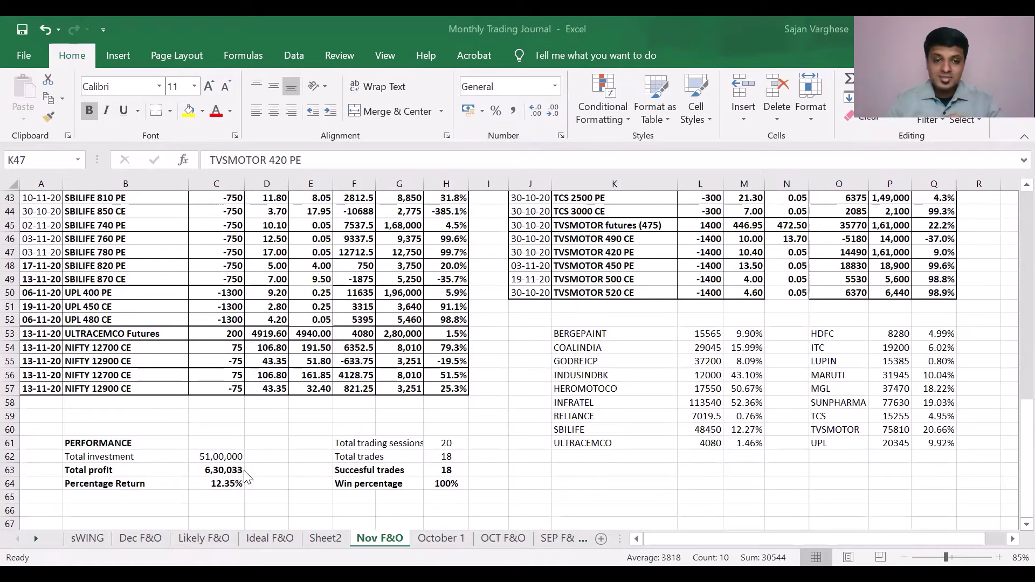
{"action": "left_click_drag", "start_coordinate": [454, 484], "coordinate": [357, 484]}
{"action": "left_click", "coordinate": [410, 509]}
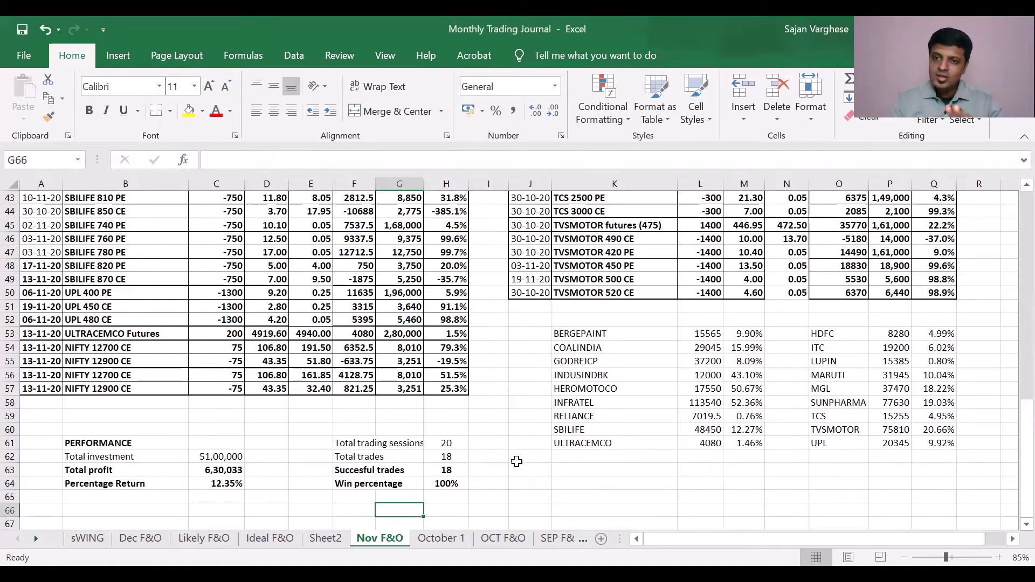
From the top of the trade list, sum the BERGEPAINT, COALINDIA and GODREJCP Net values
{"action": "left_click", "coordinate": [617, 334]}
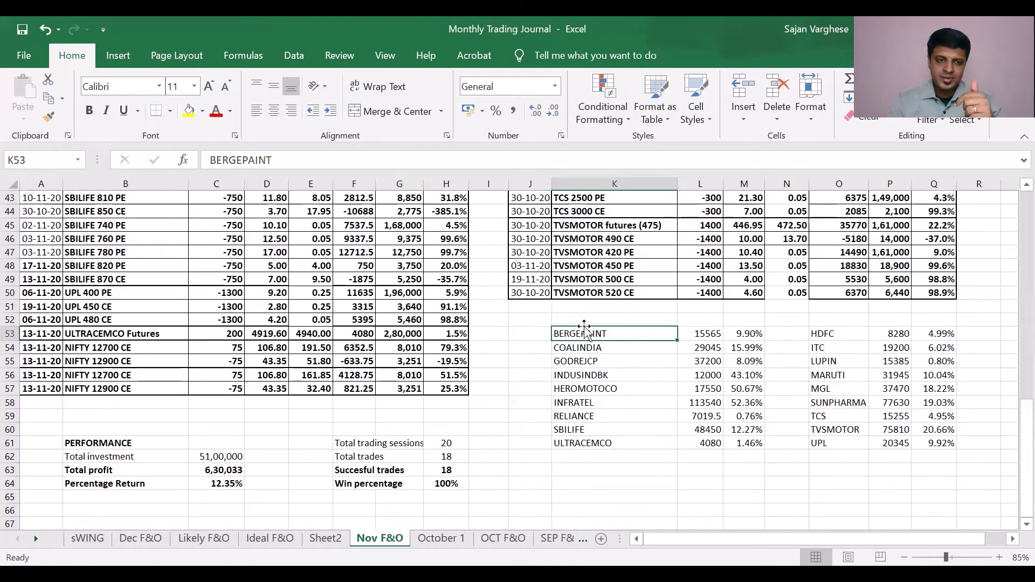
{"action": "scroll", "coordinate": [544, 324], "scroll_direction": "up", "scroll_amount": 1}
{"action": "scroll", "coordinate": [548, 327], "scroll_direction": "up", "scroll_amount": 13}
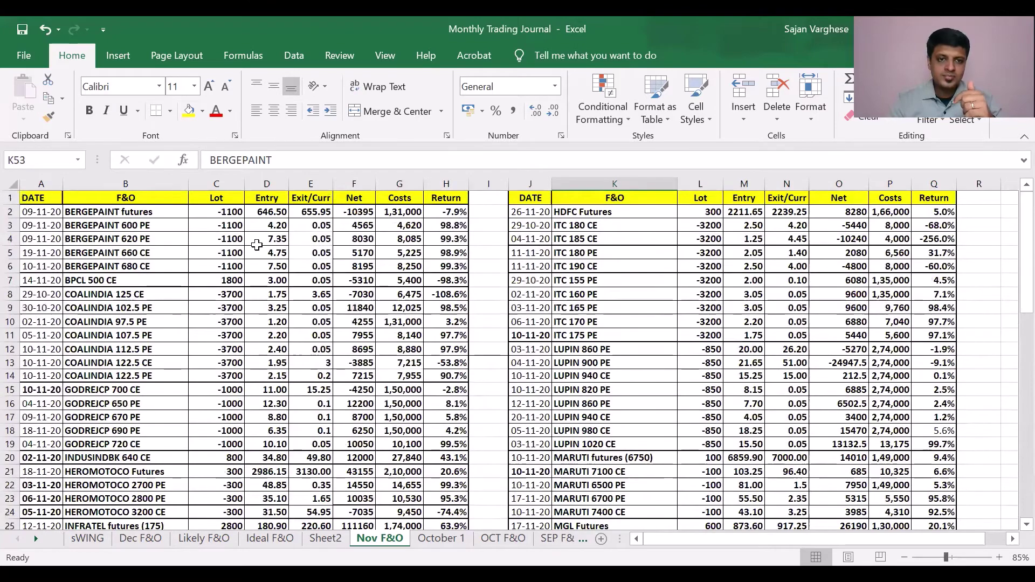
{"action": "left_click", "coordinate": [348, 213]}
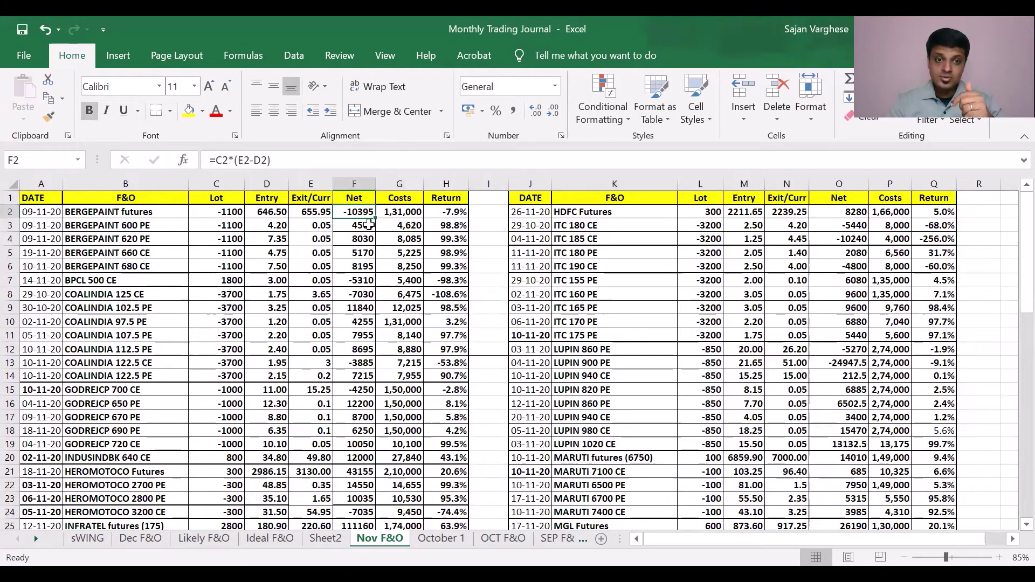
{"action": "left_click_drag", "start_coordinate": [366, 226], "coordinate": [362, 265]}
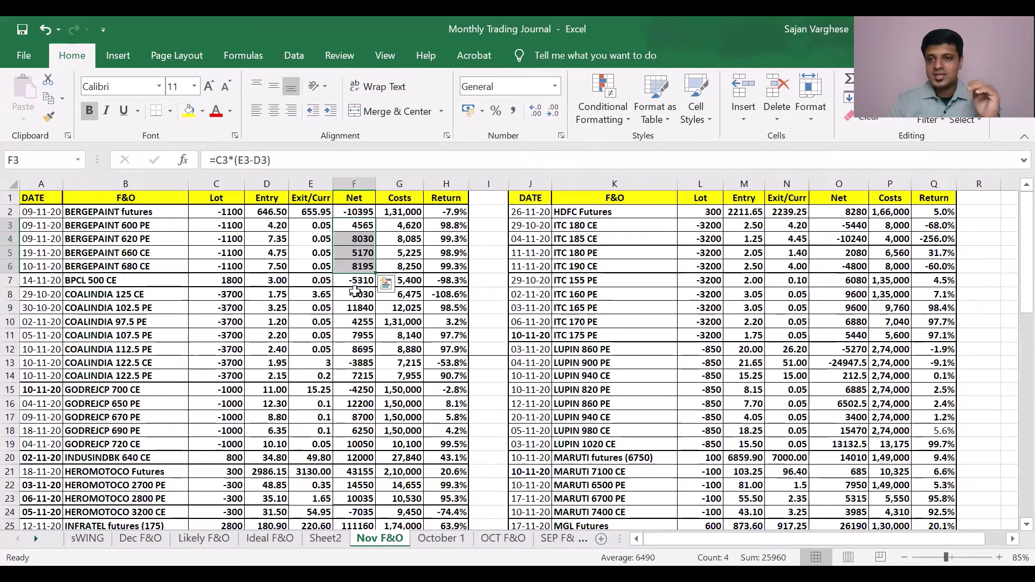
{"action": "left_click_drag", "start_coordinate": [355, 291], "coordinate": [365, 374]}
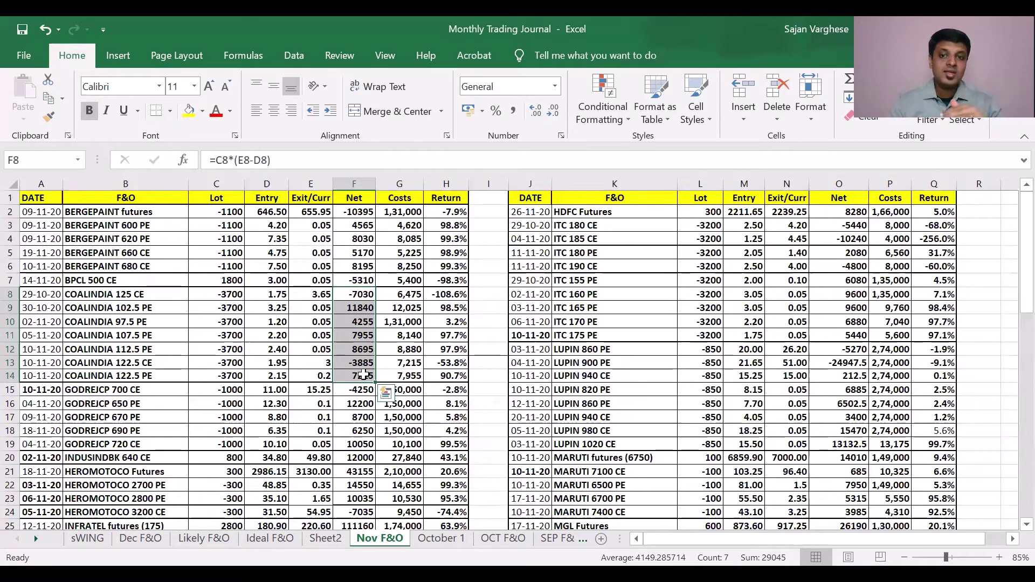
{"action": "left_click_drag", "start_coordinate": [356, 391], "coordinate": [357, 442]}
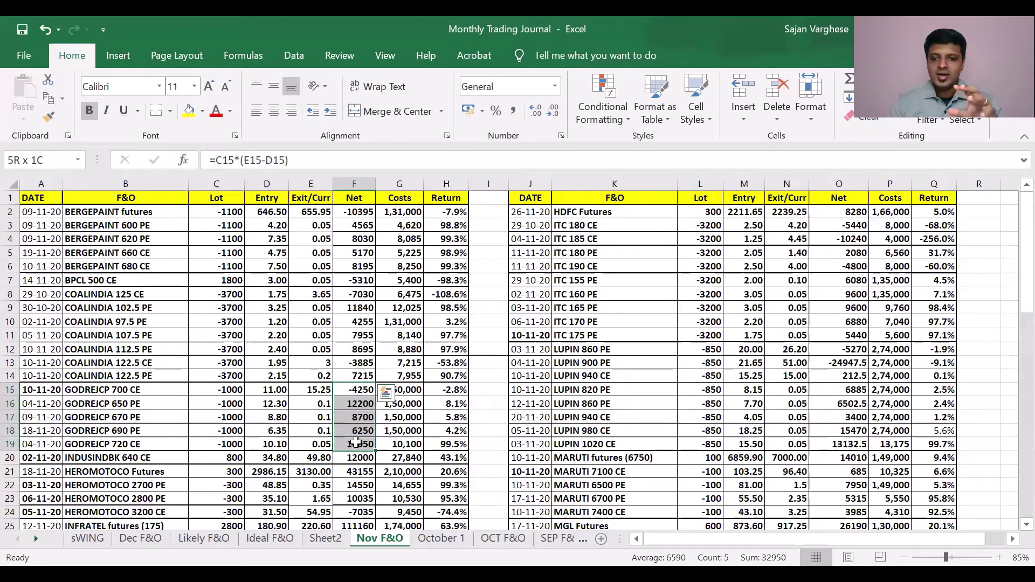
Sum the four HEROMOTOCO Net values, including the option trades
{"action": "scroll", "coordinate": [356, 442], "scroll_direction": "down", "scroll_amount": 1}
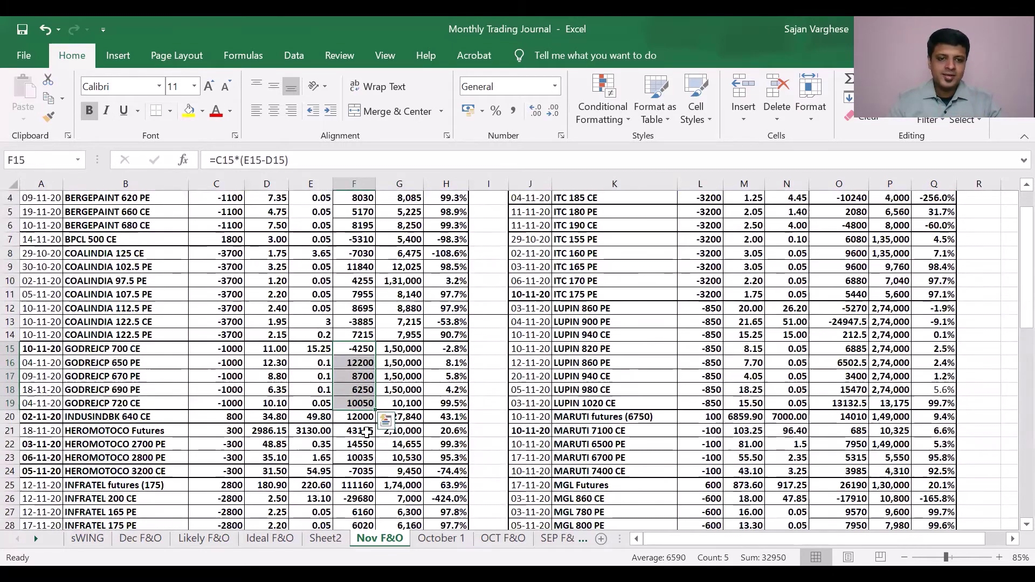
{"action": "left_click", "coordinate": [362, 433]}
{"action": "left_click_drag", "start_coordinate": [362, 450], "coordinate": [367, 454]}
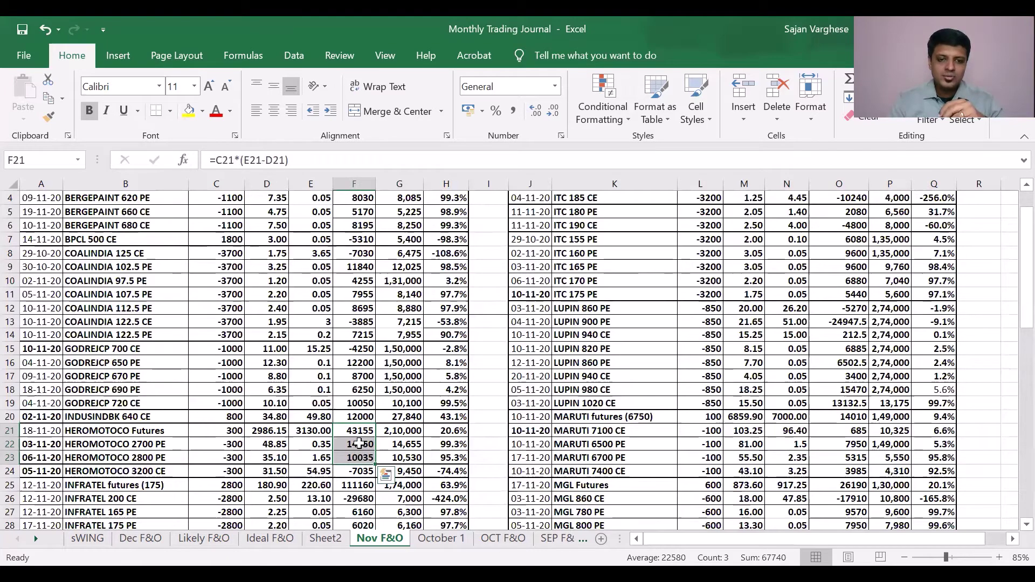
{"action": "left_click_drag", "start_coordinate": [359, 445], "coordinate": [358, 455]}
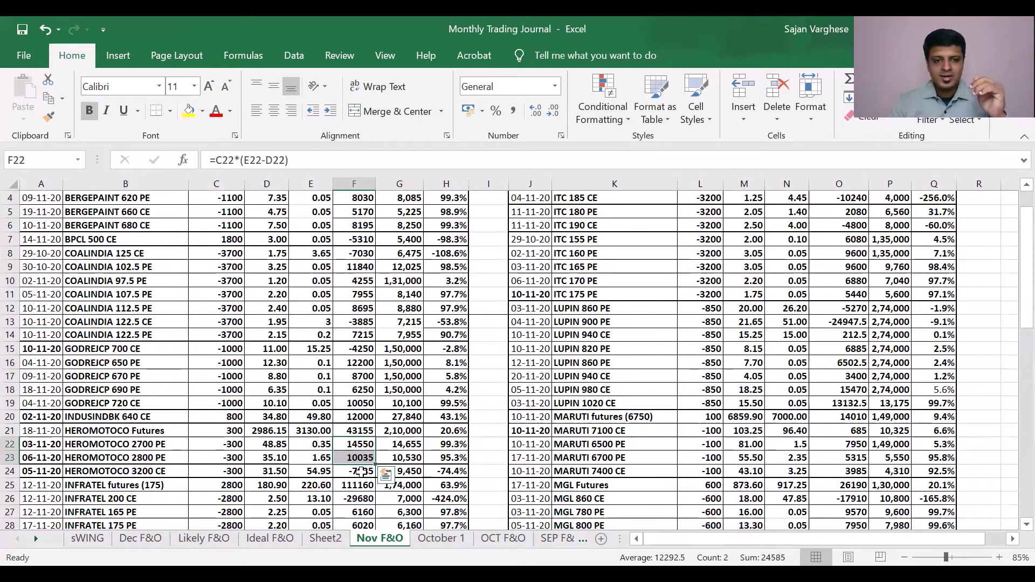
{"action": "mouse_move", "coordinate": [353, 475]}
{"action": "left_mouse_down"}
{"action": "mouse_move", "coordinate": [108, 472]}
{"action": "mouse_move", "coordinate": [351, 473]}
{"action": "left_mouse_up"}
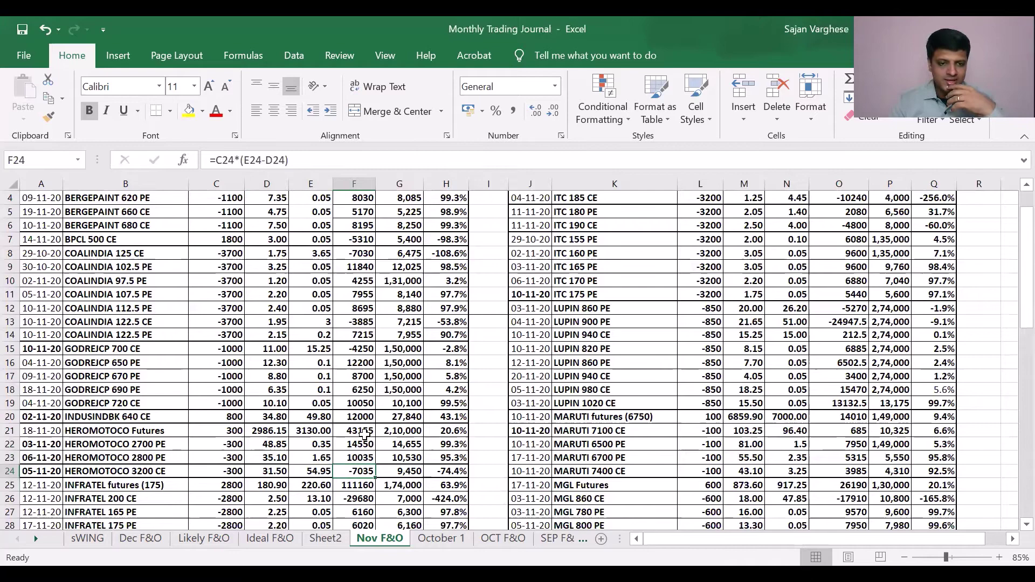
{"action": "left_click_drag", "start_coordinate": [358, 432], "coordinate": [360, 470]}
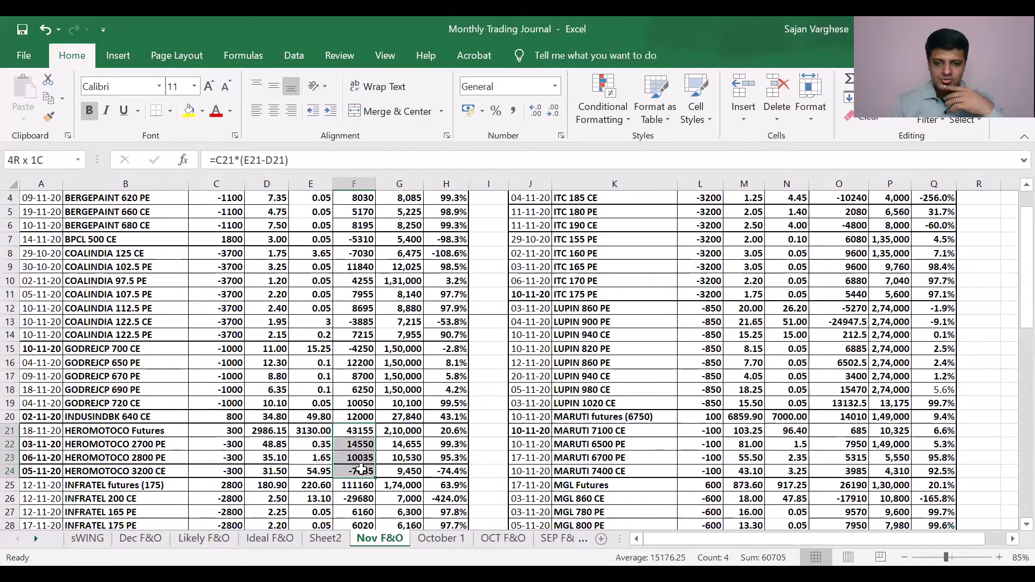
{"action": "scroll", "coordinate": [360, 459], "scroll_direction": "down", "scroll_amount": 2}
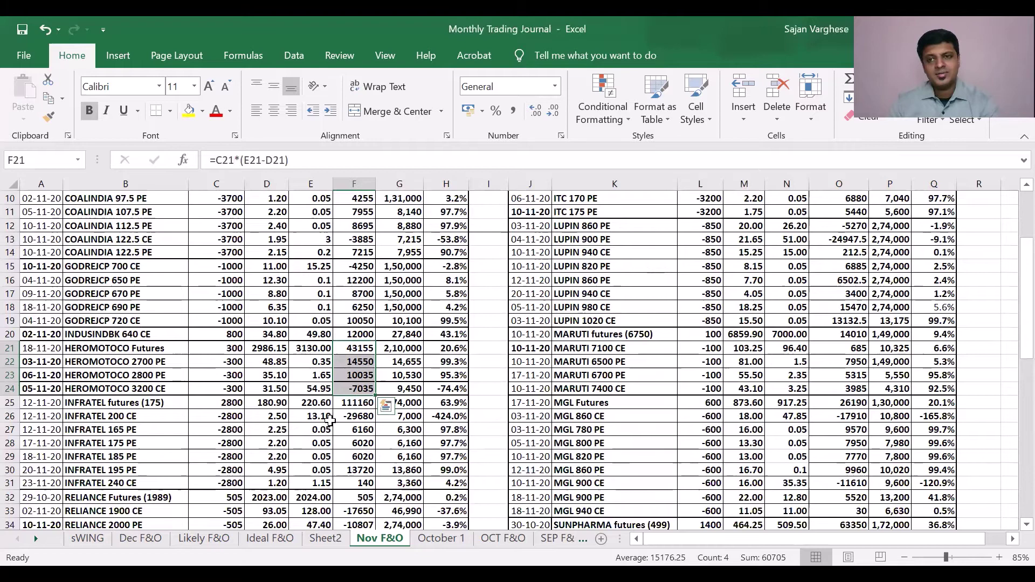
Sum the Net values of the INFRATEL trades and the RELIANCE trades
{"action": "left_click_drag", "start_coordinate": [353, 405], "coordinate": [351, 481]}
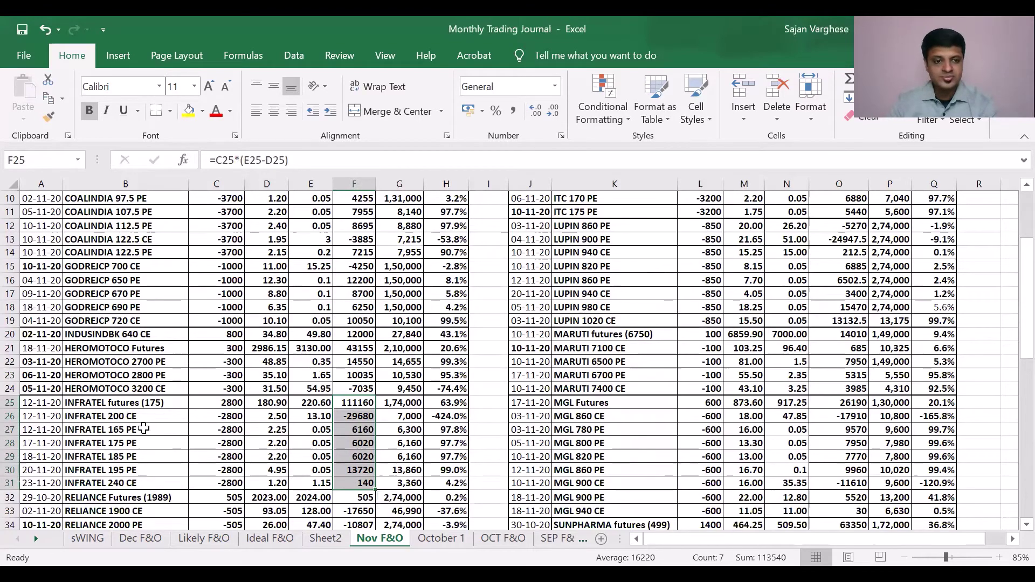
{"action": "scroll", "coordinate": [255, 444], "scroll_direction": "down", "scroll_amount": 2}
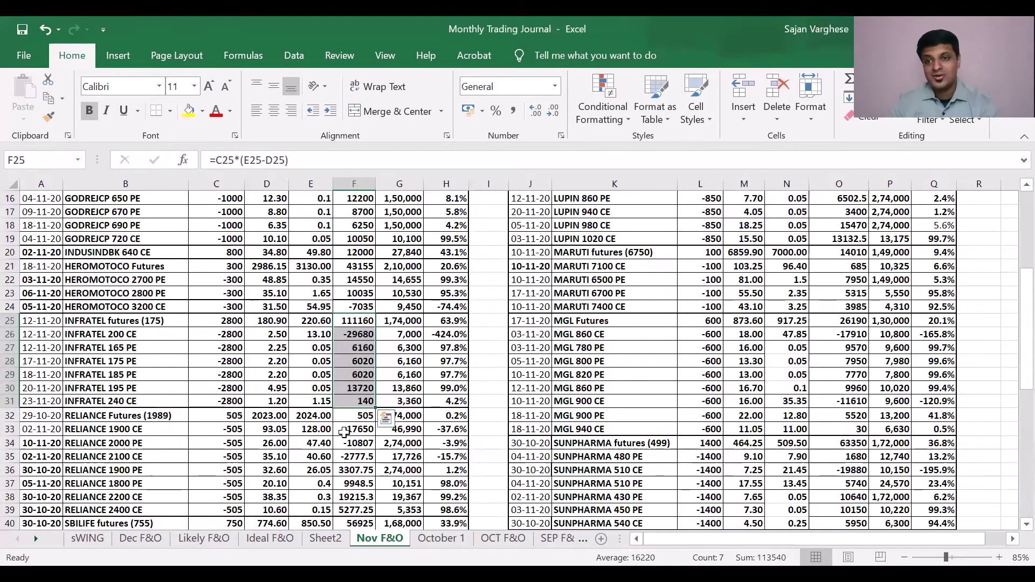
{"action": "left_click", "coordinate": [354, 419]}
{"action": "left_click_drag", "start_coordinate": [356, 432], "coordinate": [354, 421]}
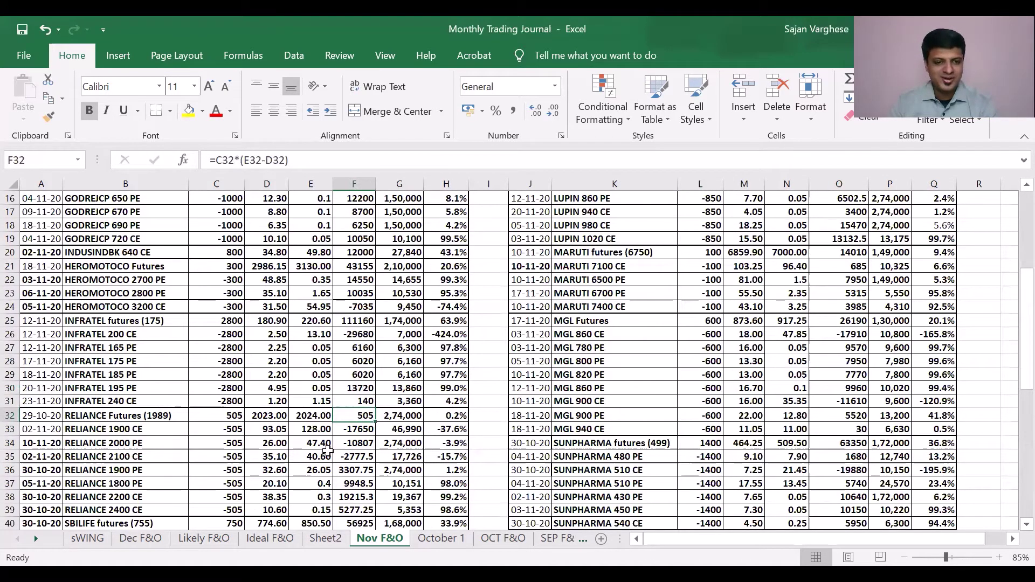
{"action": "left_click_drag", "start_coordinate": [356, 416], "coordinate": [359, 511]}
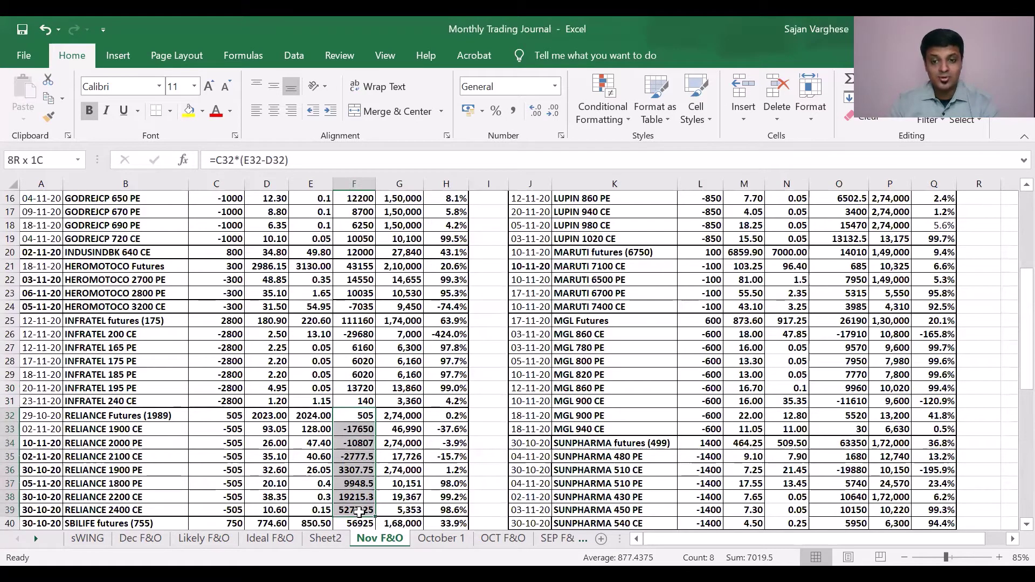
{"action": "left_click_drag", "start_coordinate": [359, 511], "coordinate": [359, 512]}
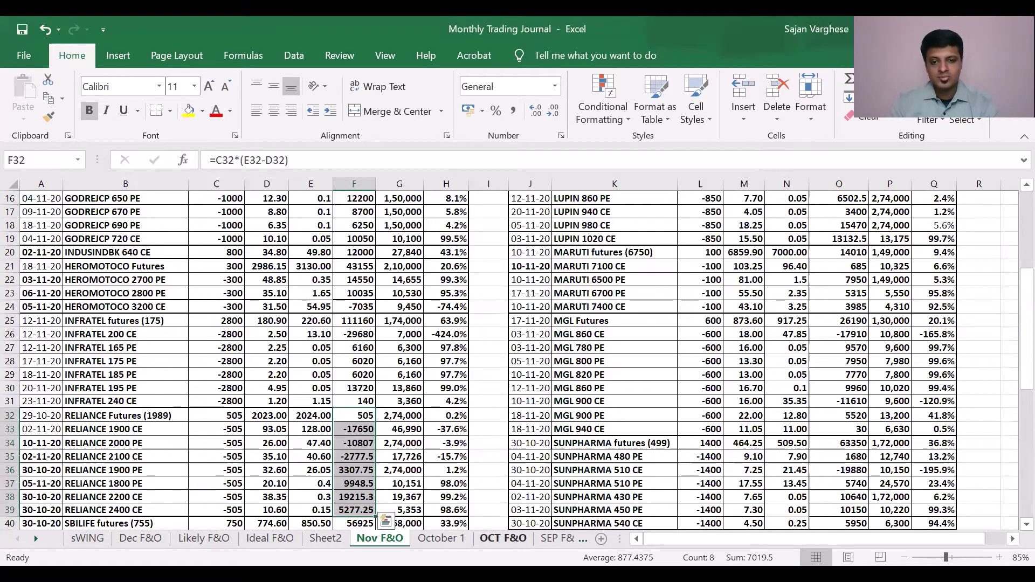
Sum the SBILIFE Net values and the three UPL trades (20,345), then scroll back up
{"action": "scroll", "coordinate": [284, 451], "scroll_direction": "down", "scroll_amount": 3}
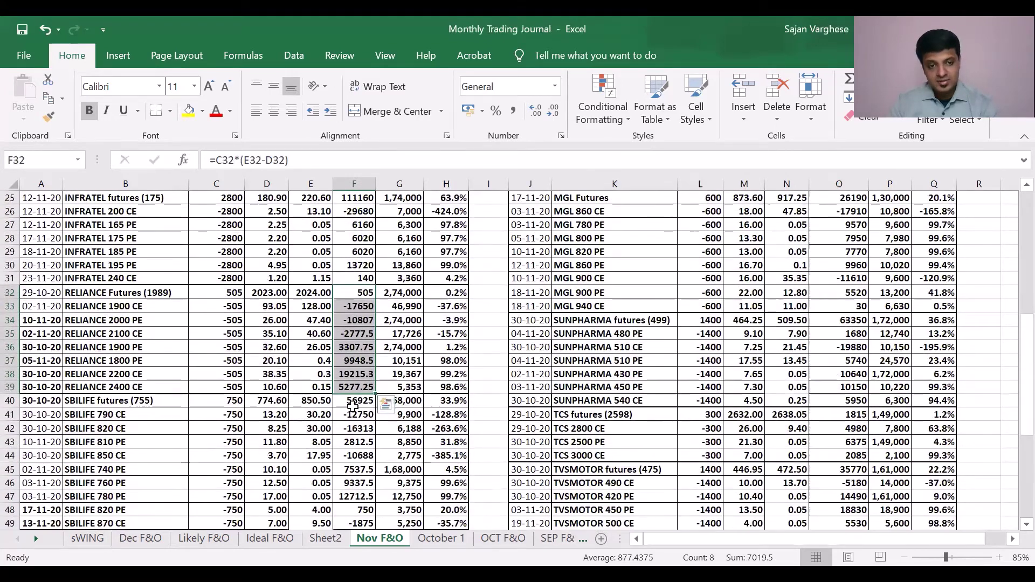
{"action": "left_click_drag", "start_coordinate": [353, 406], "coordinate": [353, 523]}
{"action": "scroll", "coordinate": [335, 469], "scroll_direction": "down", "scroll_amount": 1}
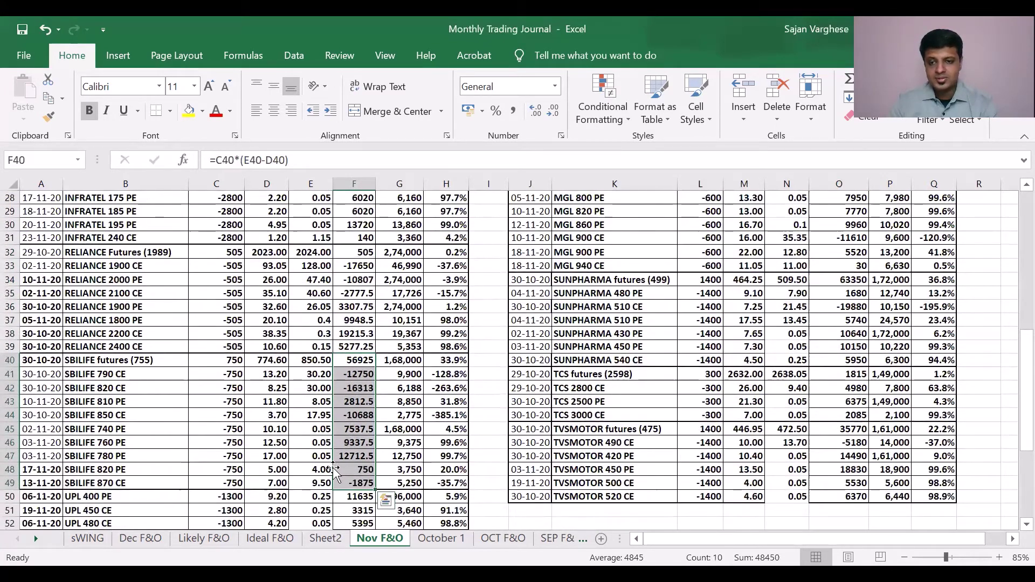
{"action": "scroll", "coordinate": [334, 469], "scroll_direction": "down", "scroll_amount": 1}
{"action": "left_click_drag", "start_coordinate": [349, 458], "coordinate": [352, 482]}
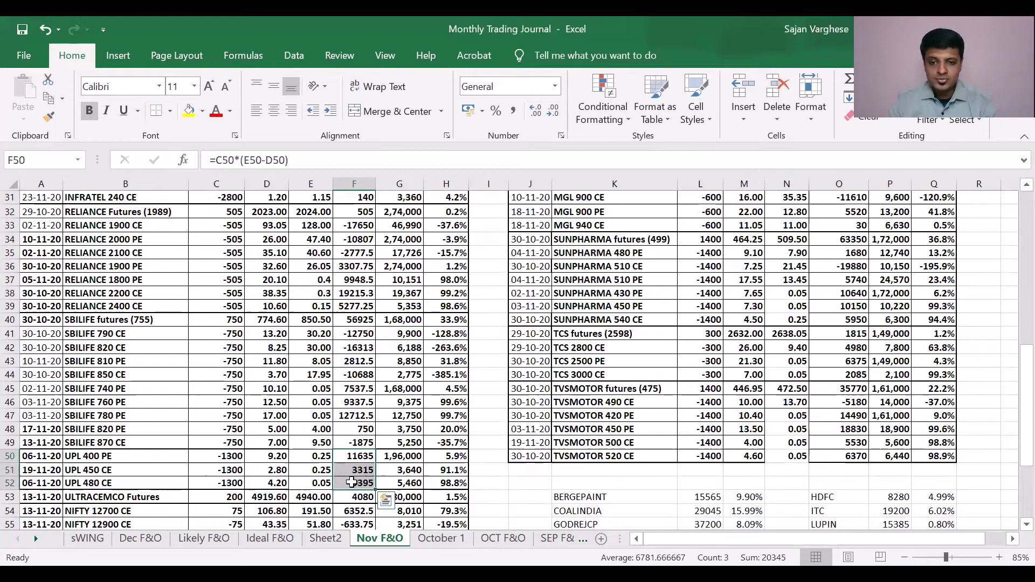
{"action": "scroll", "coordinate": [700, 363], "scroll_direction": "up", "scroll_amount": 10}
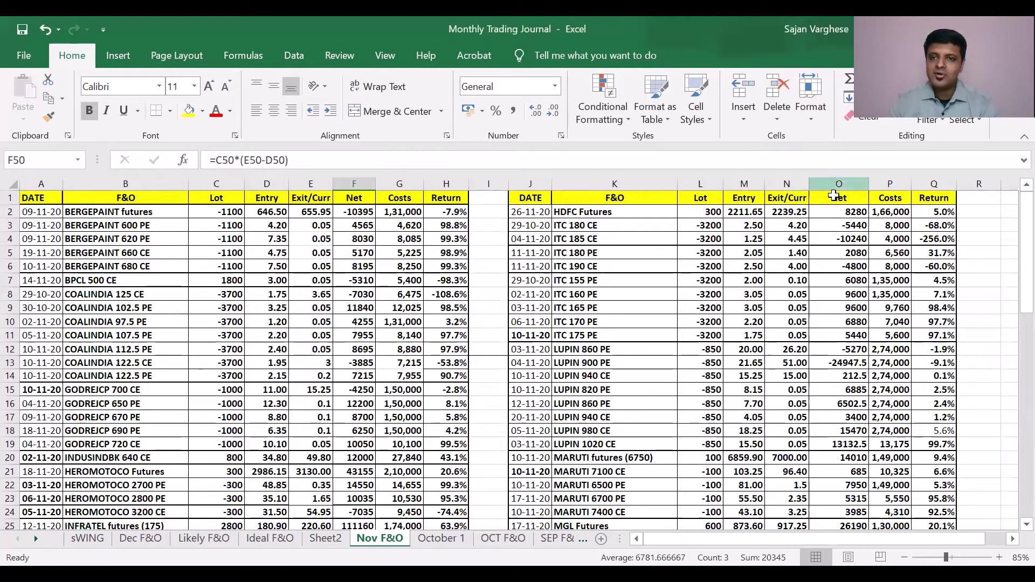
Check the HDFC futures Net formula and sum the ITC and LUPIN Net values
{"action": "left_click", "coordinate": [836, 213]}
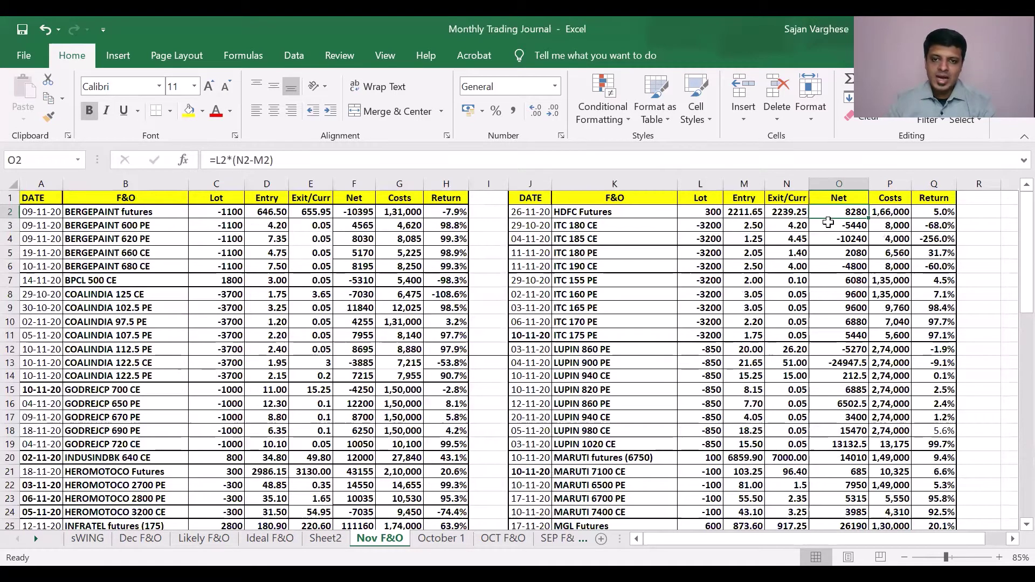
{"action": "left_click_drag", "start_coordinate": [828, 223], "coordinate": [837, 330]}
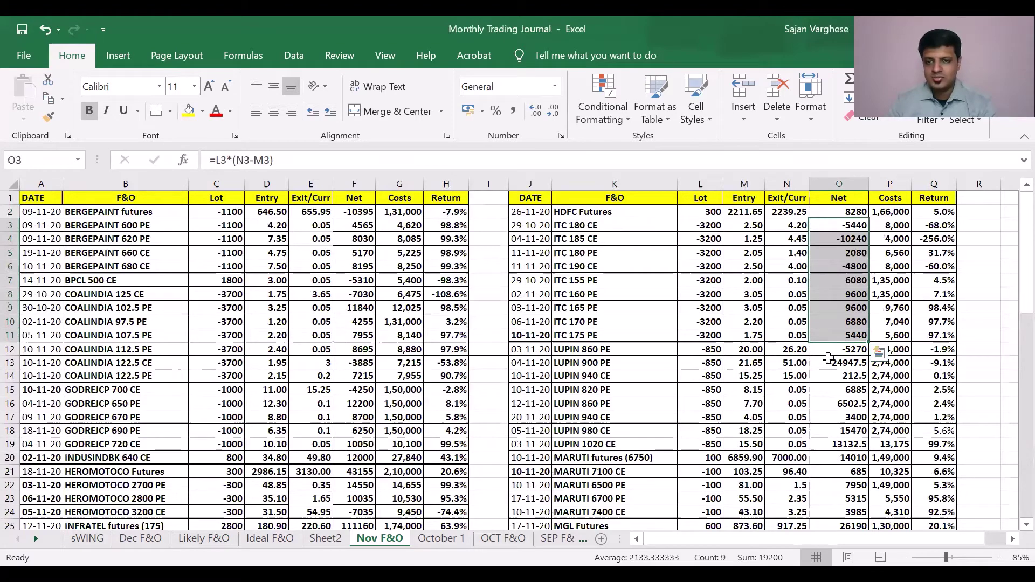
{"action": "left_click_drag", "start_coordinate": [831, 350], "coordinate": [839, 440]}
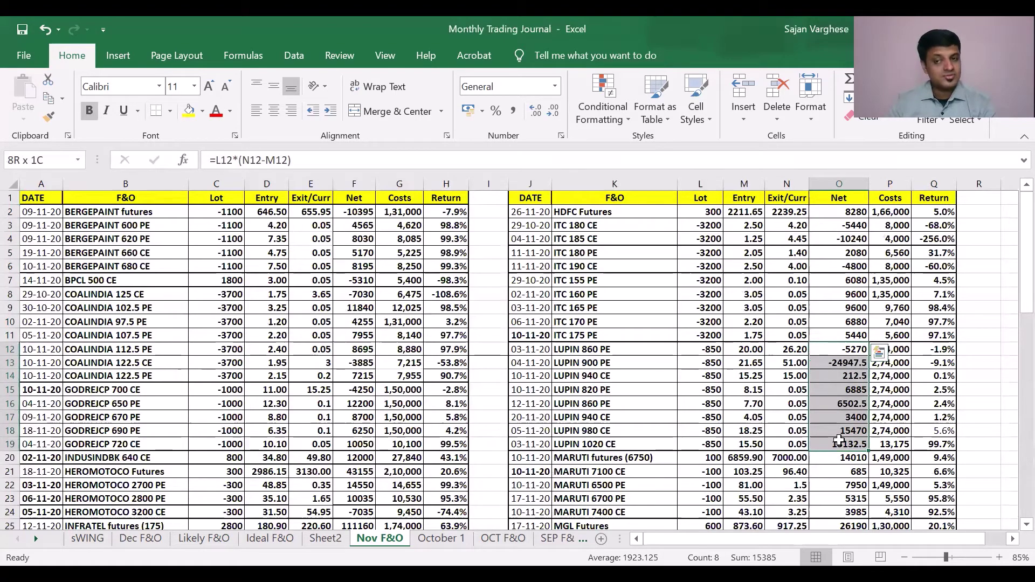
{"action": "left_click_drag", "start_coordinate": [839, 440], "coordinate": [839, 440]}
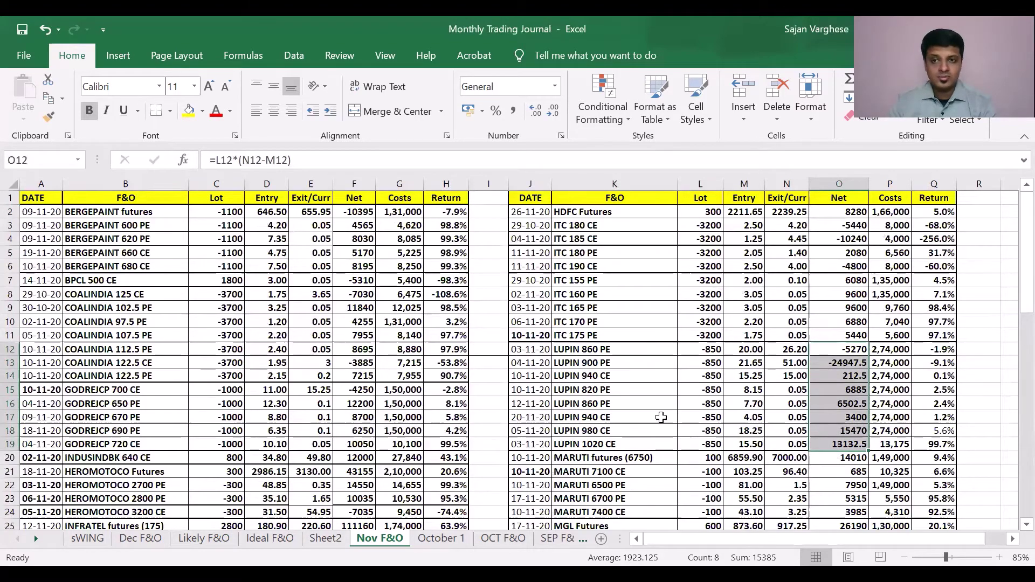
Sum the MARUTI futures and option Net values, then the MGL trades
{"action": "scroll", "coordinate": [674, 420], "scroll_direction": "down", "scroll_amount": 1}
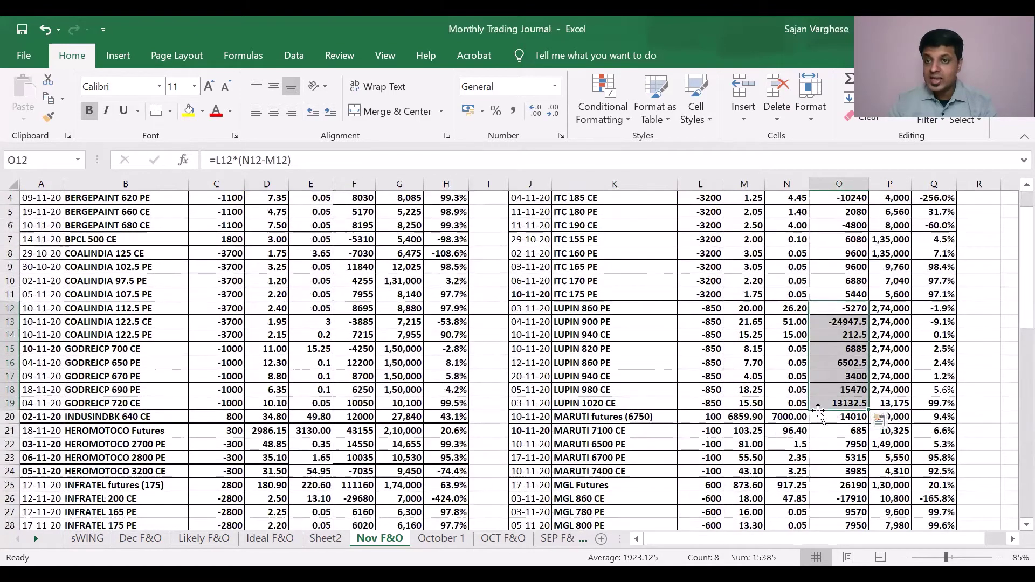
{"action": "left_click", "coordinate": [854, 417]}
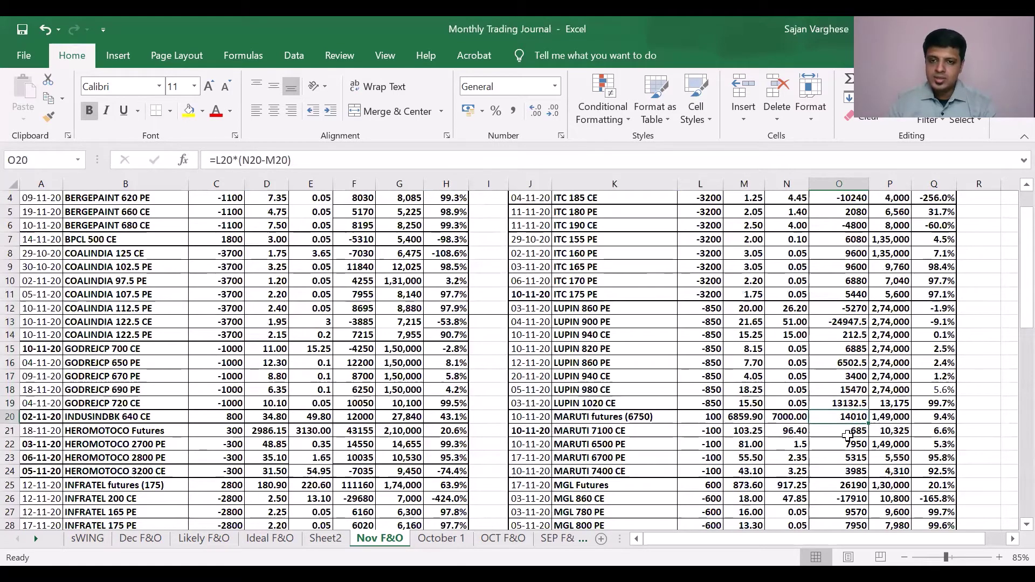
{"action": "left_click_drag", "start_coordinate": [847, 434], "coordinate": [839, 472]}
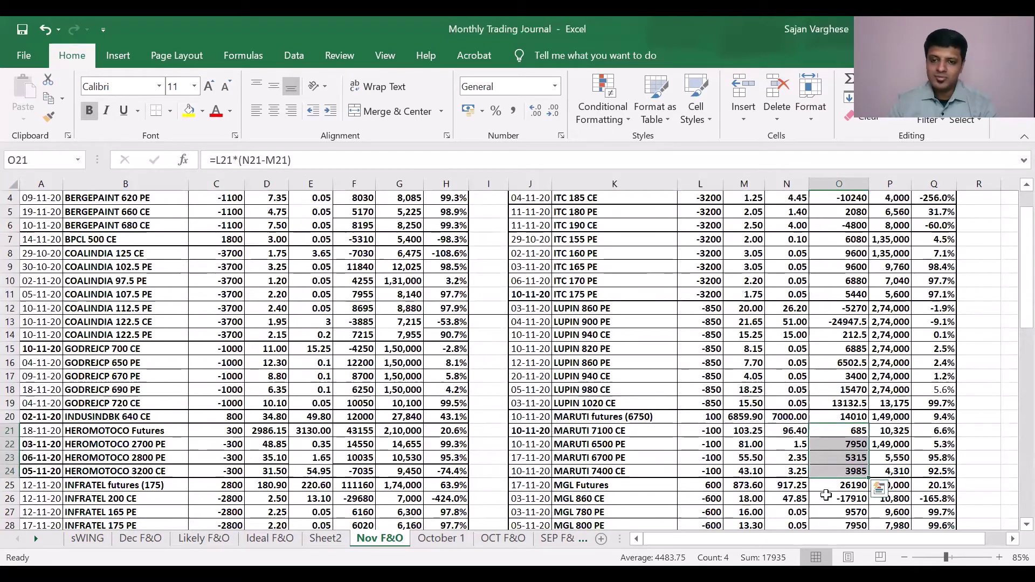
{"action": "left_click_drag", "start_coordinate": [841, 418], "coordinate": [835, 469]}
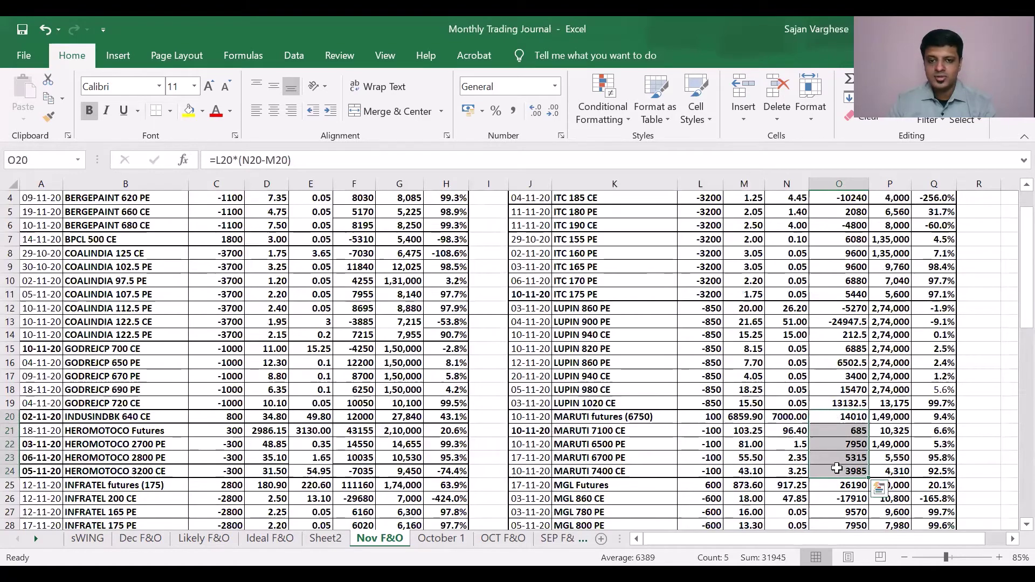
{"action": "scroll", "coordinate": [840, 464], "scroll_direction": "down", "scroll_amount": 2}
{"action": "left_click_drag", "start_coordinate": [853, 409], "coordinate": [848, 504]}
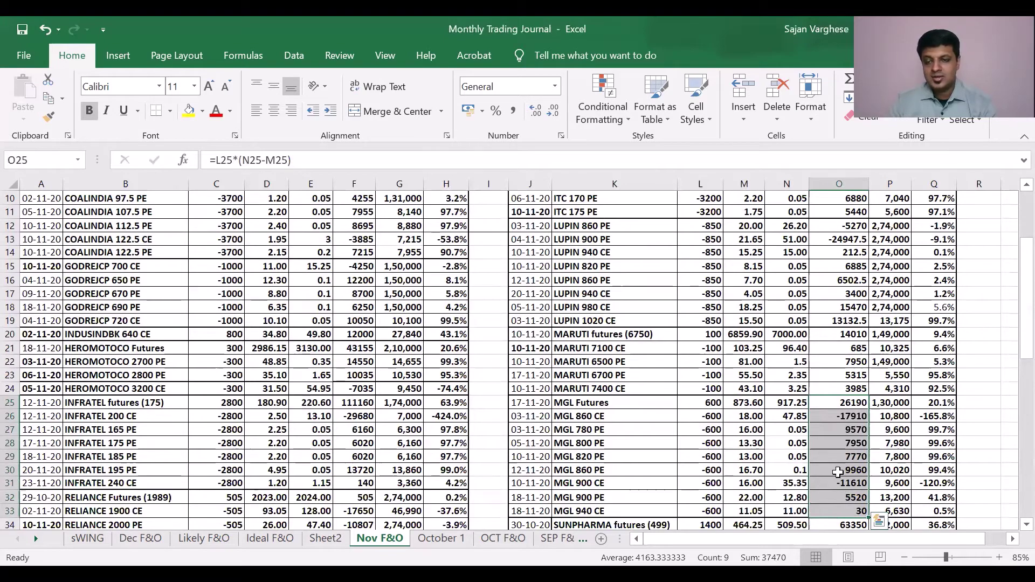
Sum the SUNPHARMA Net profits and the TCS Net profits, with and without futures
{"action": "scroll", "coordinate": [820, 429], "scroll_direction": "down", "scroll_amount": 1}
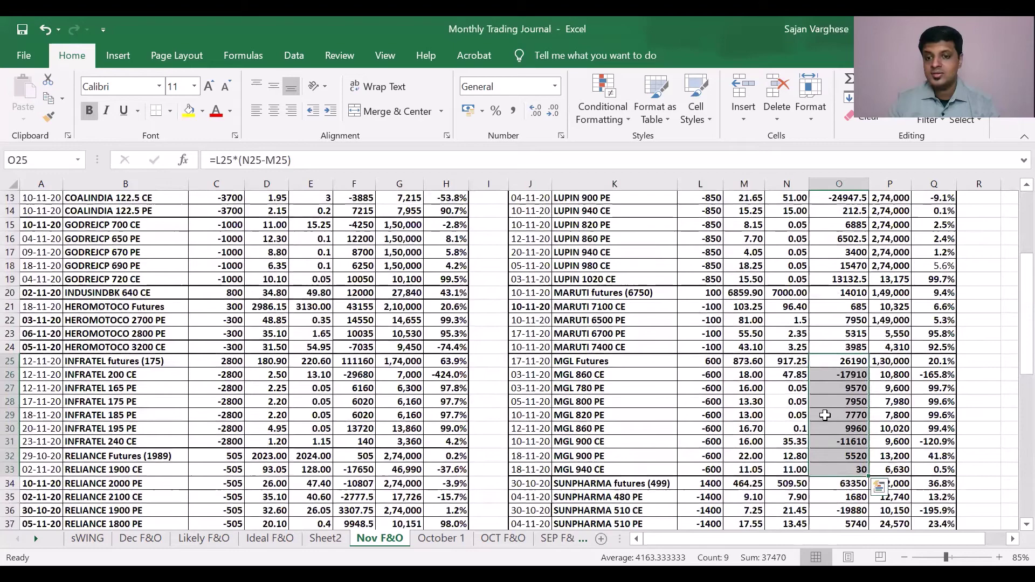
{"action": "scroll", "coordinate": [824, 415], "scroll_direction": "down", "scroll_amount": 2}
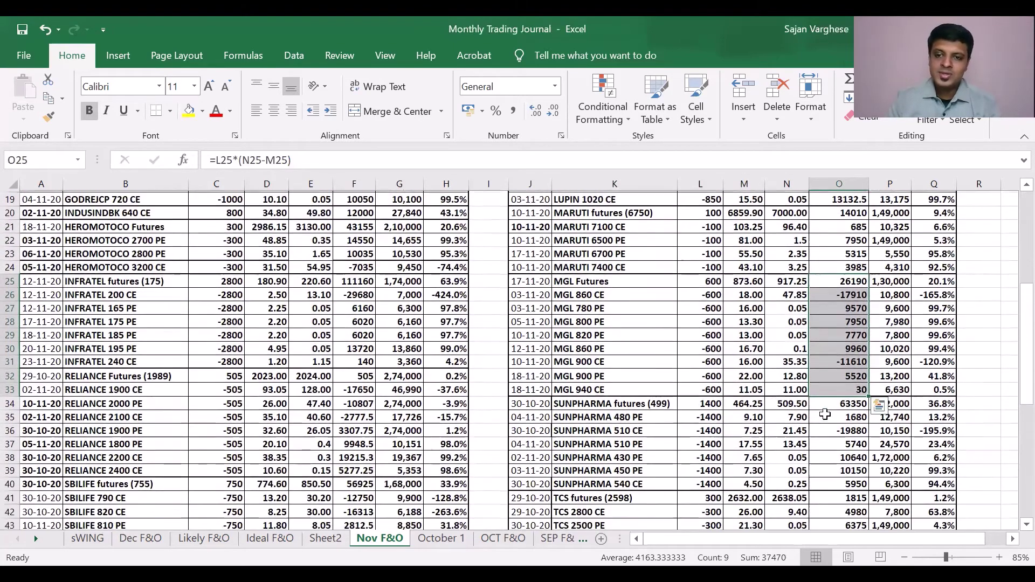
{"action": "left_click_drag", "start_coordinate": [825, 404], "coordinate": [829, 478]}
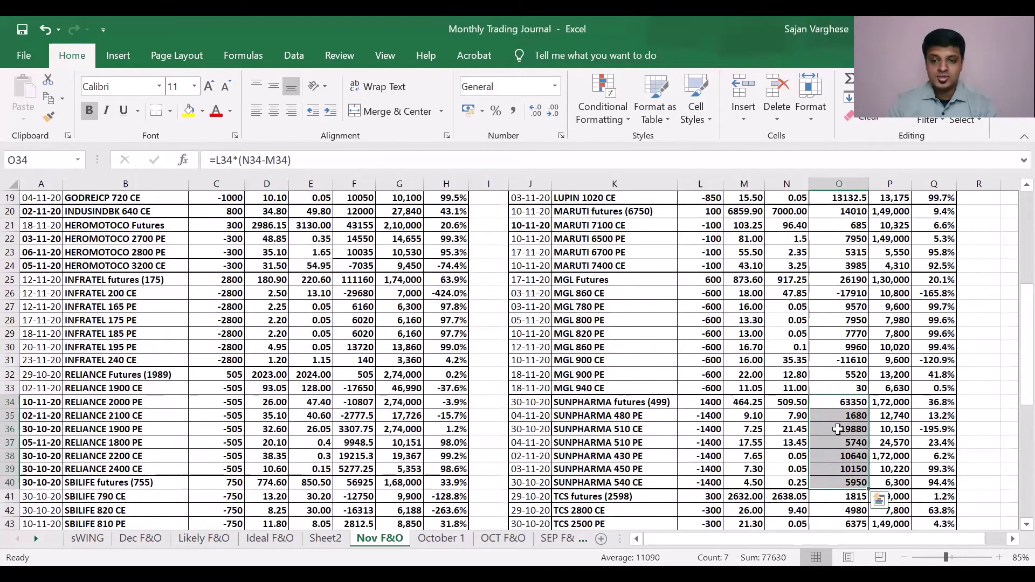
{"action": "scroll", "coordinate": [836, 437], "scroll_direction": "down", "scroll_amount": 2}
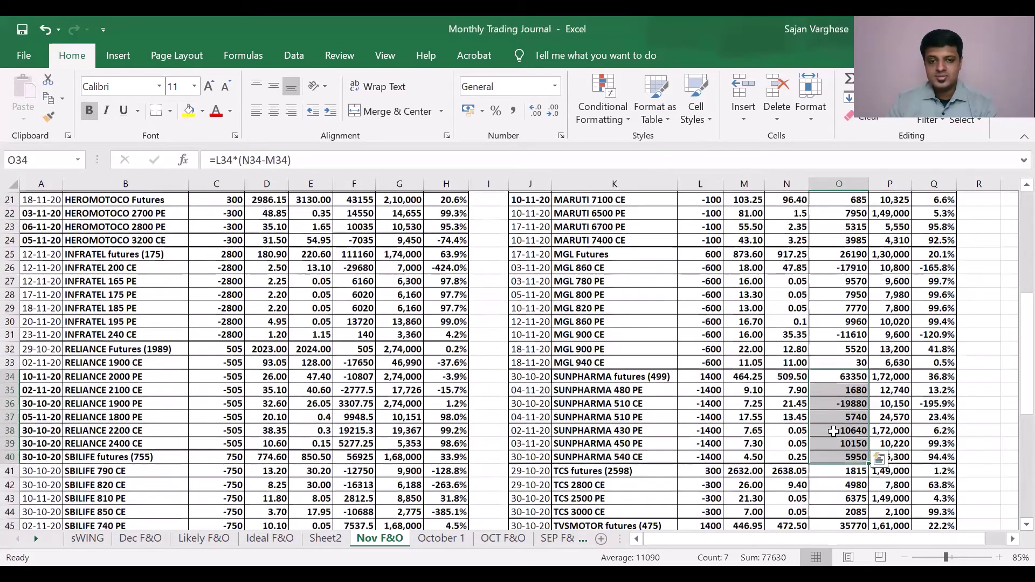
{"action": "left_click_drag", "start_coordinate": [837, 416], "coordinate": [837, 453]}
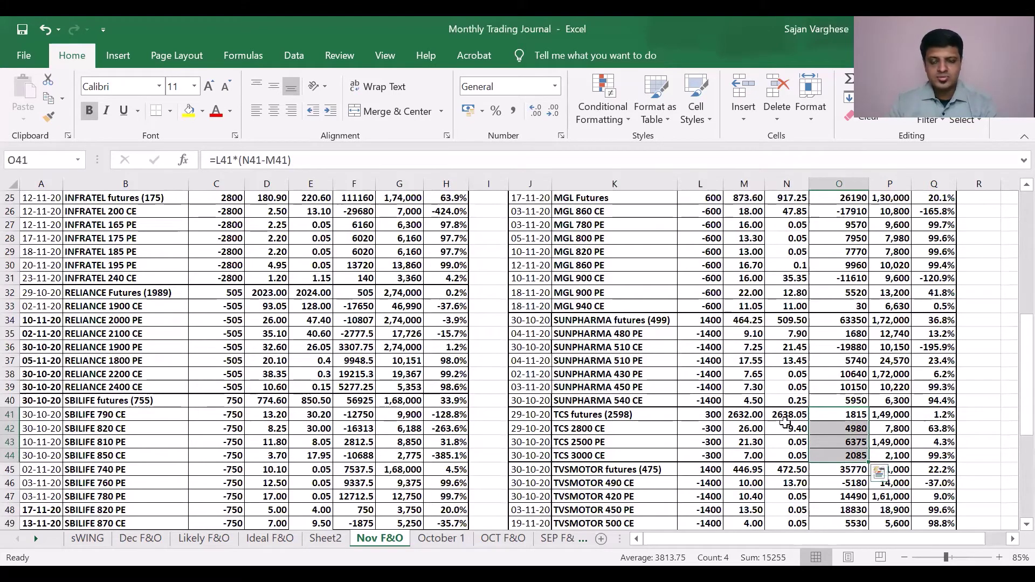
{"action": "left_click_drag", "start_coordinate": [829, 430], "coordinate": [830, 459]}
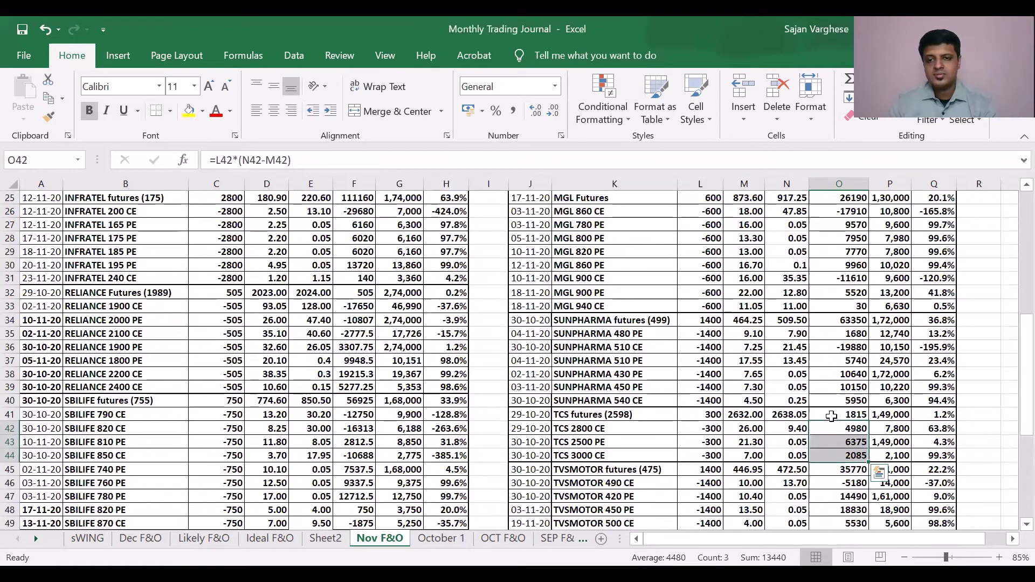
{"action": "left_click_drag", "start_coordinate": [830, 416], "coordinate": [834, 456]}
Inspect the TVSMOTOR profit formulas and sum its trades, the five options netting 40,040
{"action": "scroll", "coordinate": [826, 442], "scroll_direction": "down", "scroll_amount": 2}
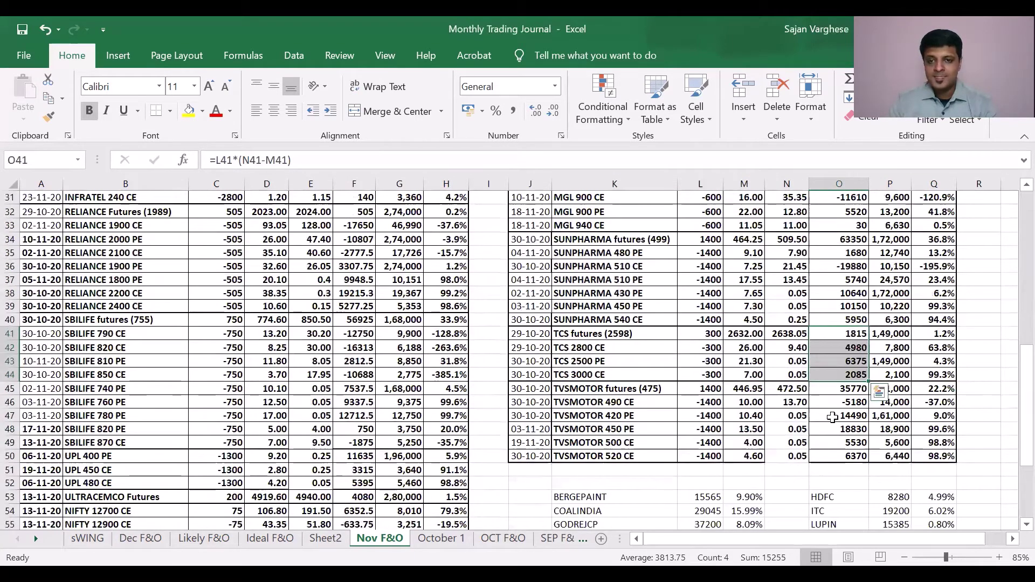
{"action": "left_click_drag", "start_coordinate": [829, 390], "coordinate": [833, 456]}
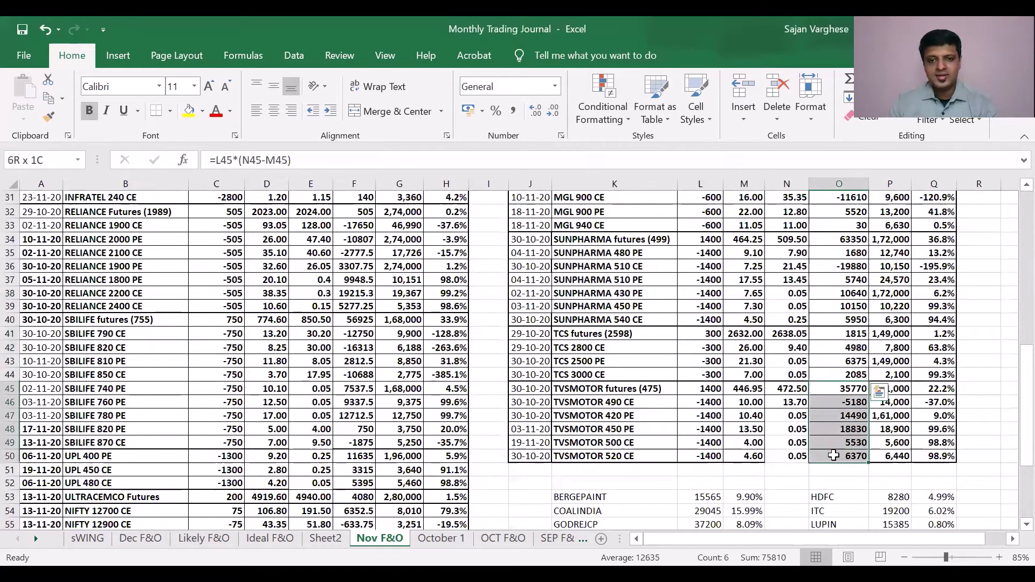
{"action": "left_click", "coordinate": [836, 401]}
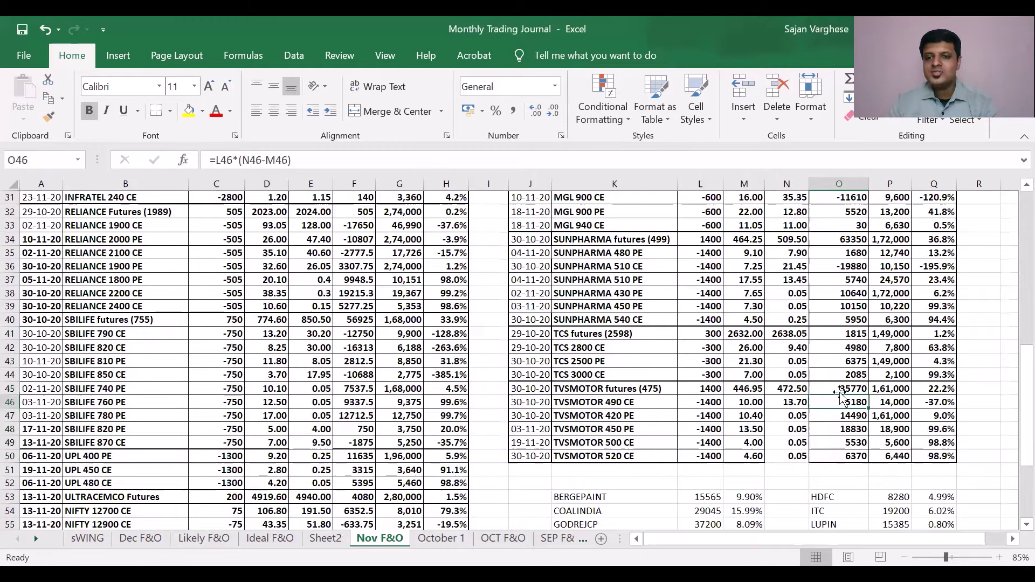
{"action": "left_click", "coordinate": [839, 389]}
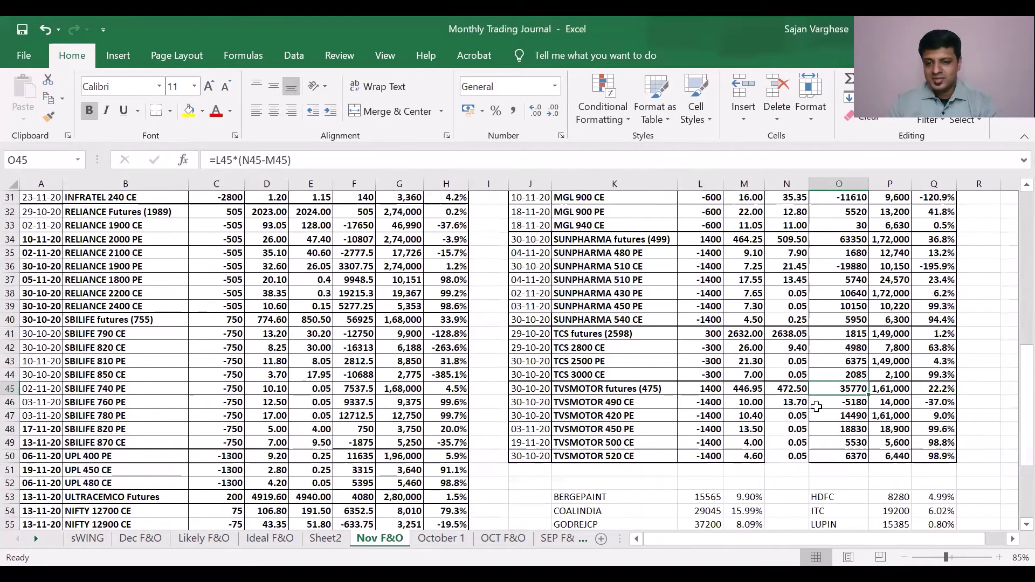
{"action": "left_click_drag", "start_coordinate": [834, 389], "coordinate": [836, 456]}
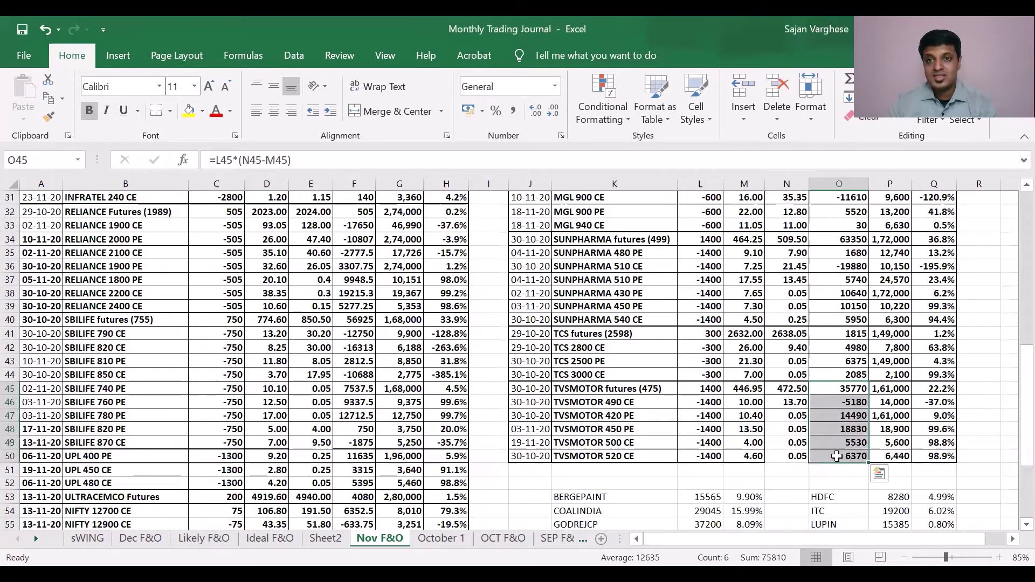
{"action": "left_click_drag", "start_coordinate": [836, 403], "coordinate": [839, 454]}
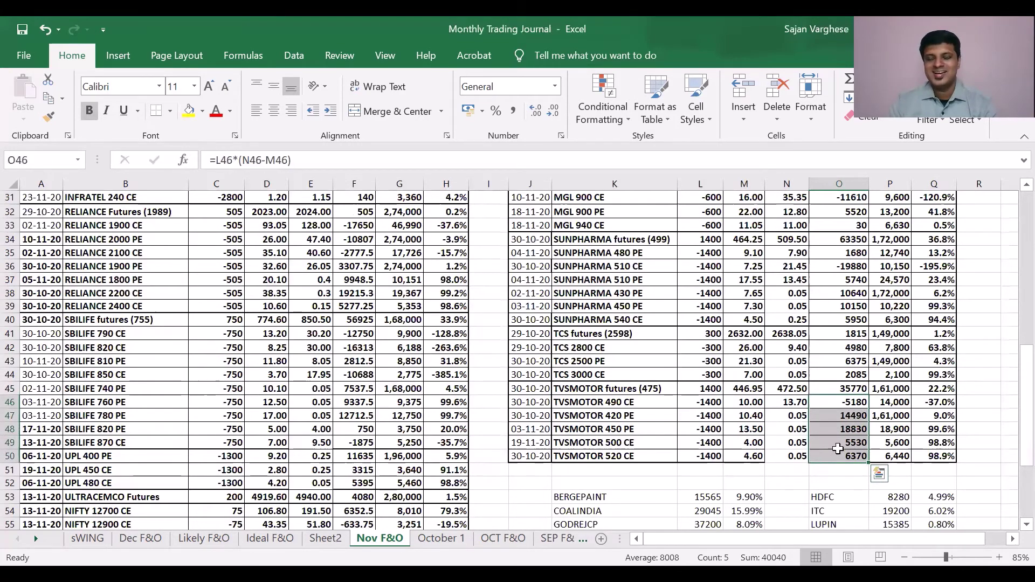
{"action": "scroll", "coordinate": [823, 431], "scroll_direction": "down", "scroll_amount": 1}
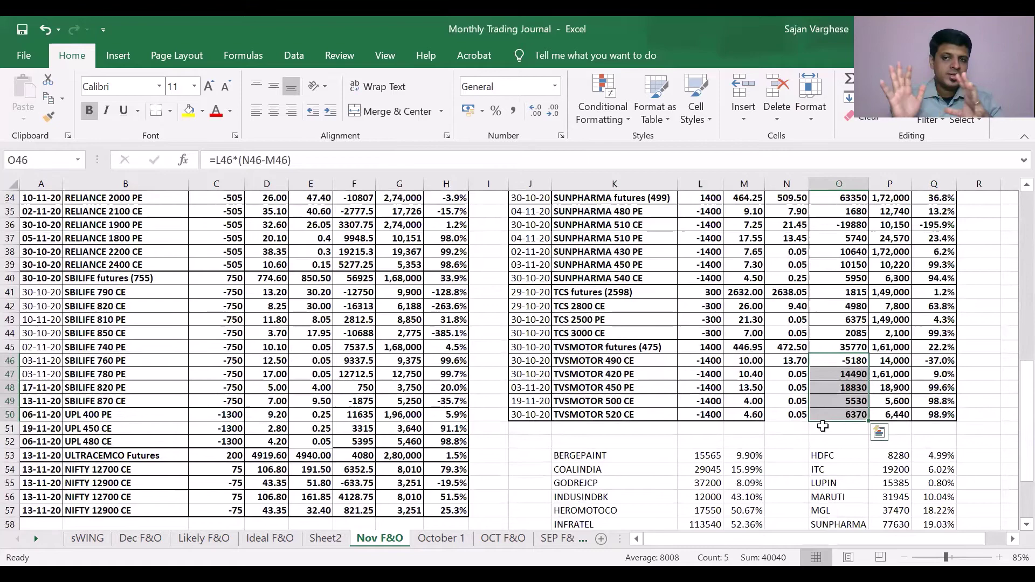
Scroll down to the Nov PERFORMANCE block and clear the profit column selection
{"action": "scroll", "coordinate": [823, 427], "scroll_direction": "down", "scroll_amount": 2}
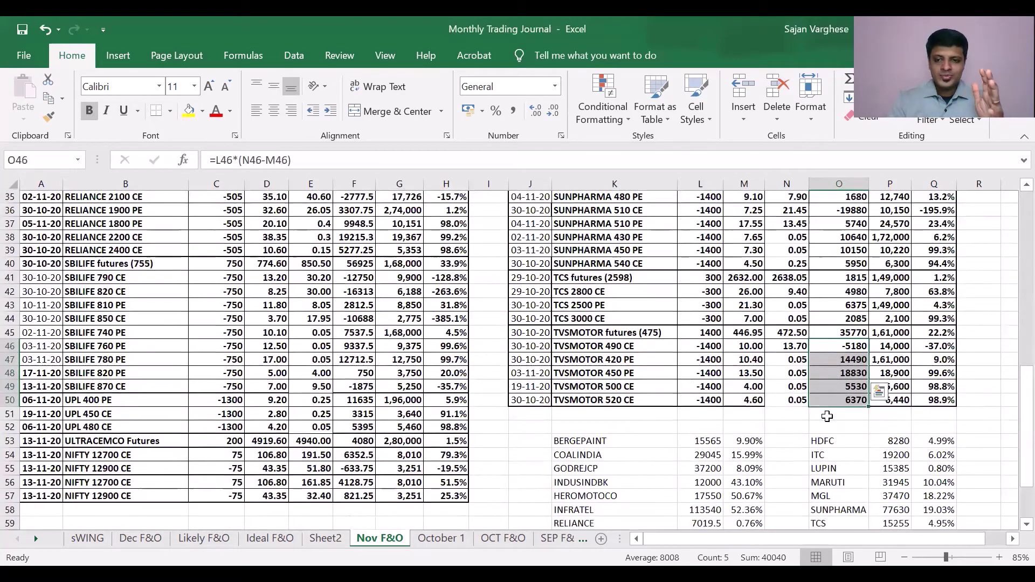
{"action": "left_click", "coordinate": [727, 513]}
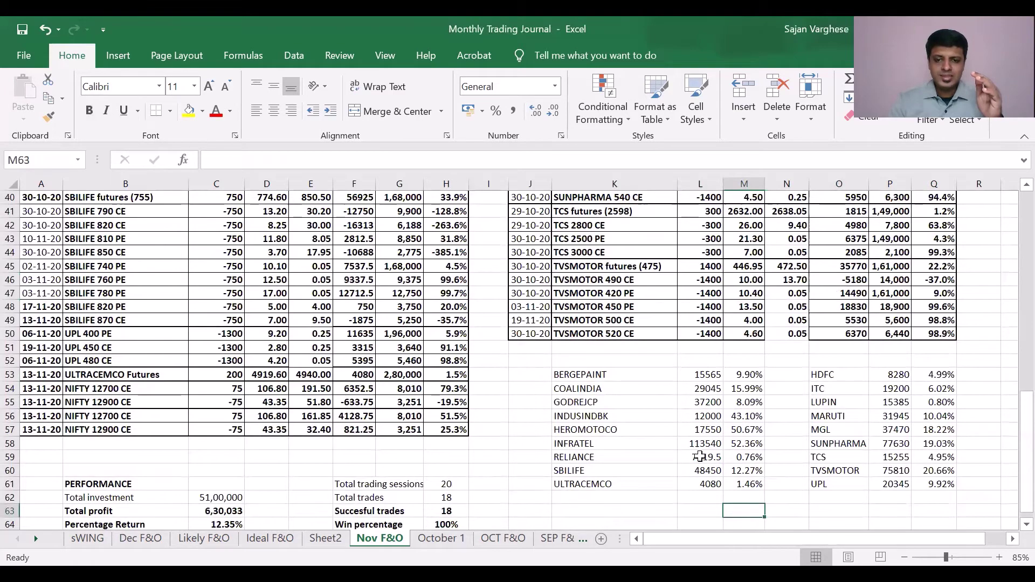
{"action": "scroll", "coordinate": [703, 468], "scroll_direction": "down", "scroll_amount": 1}
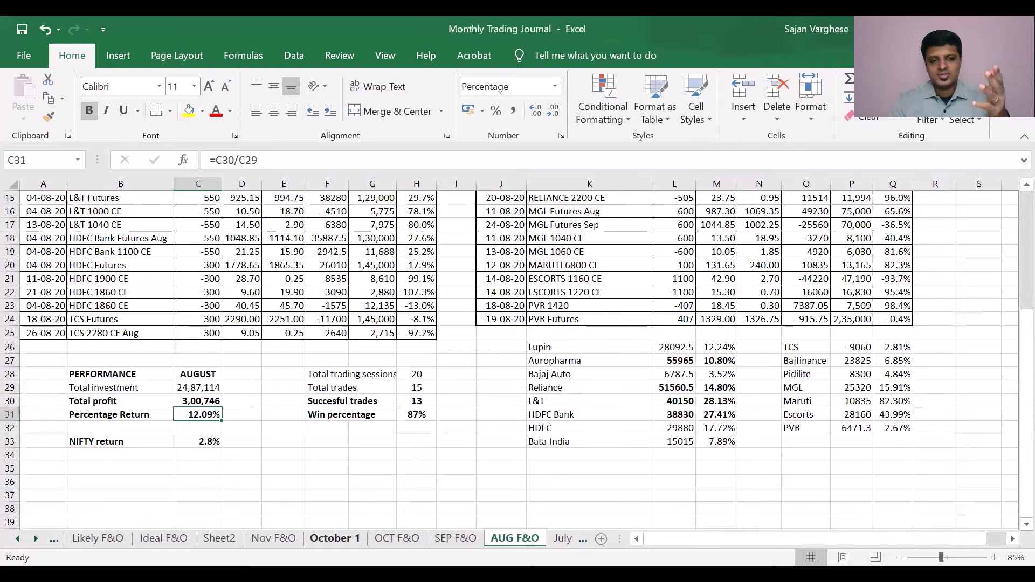
Switch from the AUG F&O sheet back to the Nov F&O sheet with Ctrl+Page Up
{"action": "key", "text": "ctrl+Page_Up"}
{"action": "key", "text": "ctrl+Page_Up"}
{"action": "key", "text": "ctrl+Page_Up"}
{"action": "key", "text": "ctrl+Page_Up"}
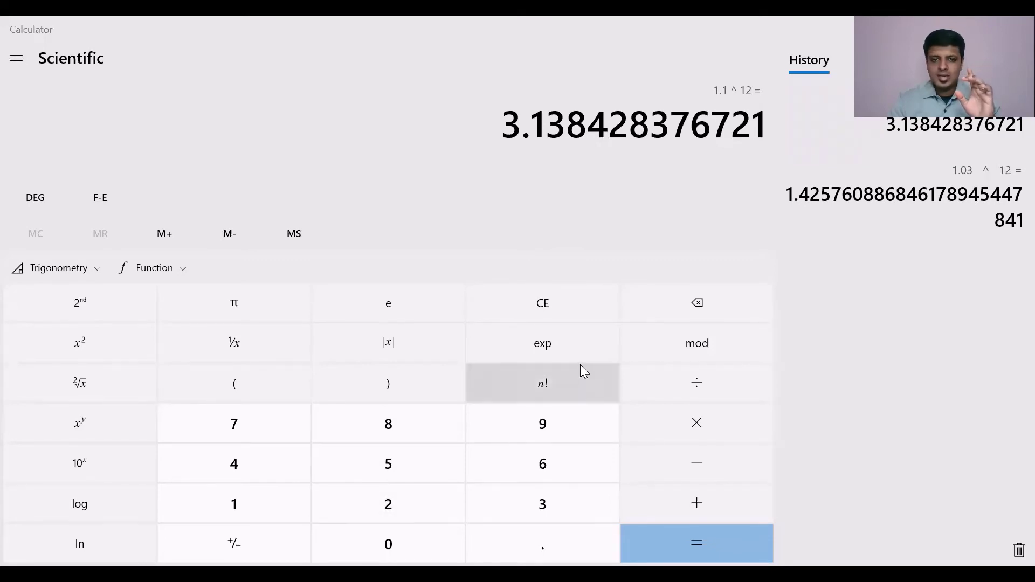
Compute 1.05^12 ≈ 1.7959, then raise that result to the 7th power, giving 60.2422
{"action": "left_click", "coordinate": [511, 305]}
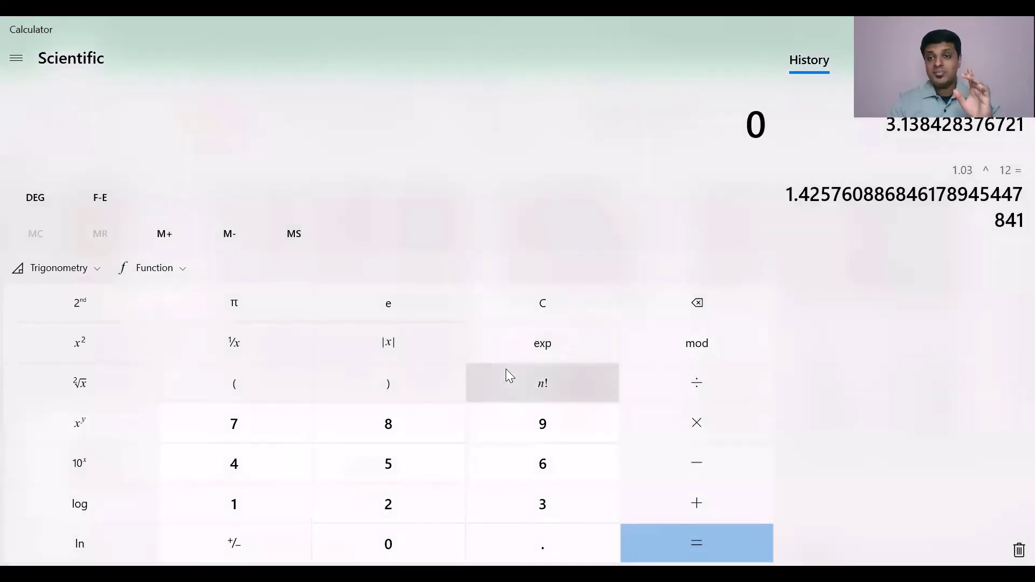
{"action": "type", "text": "1."}
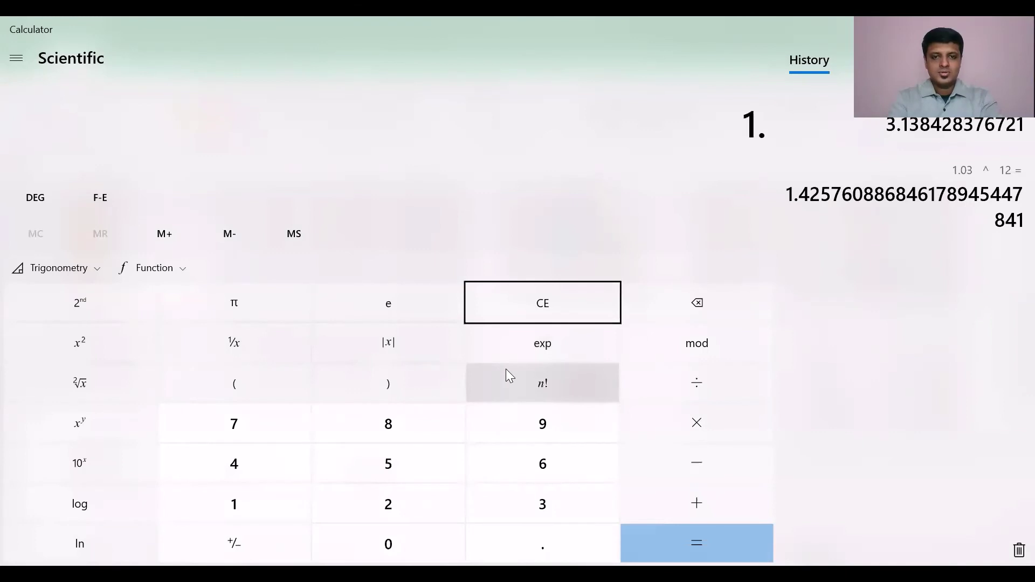
{"action": "type", "text": "05"}
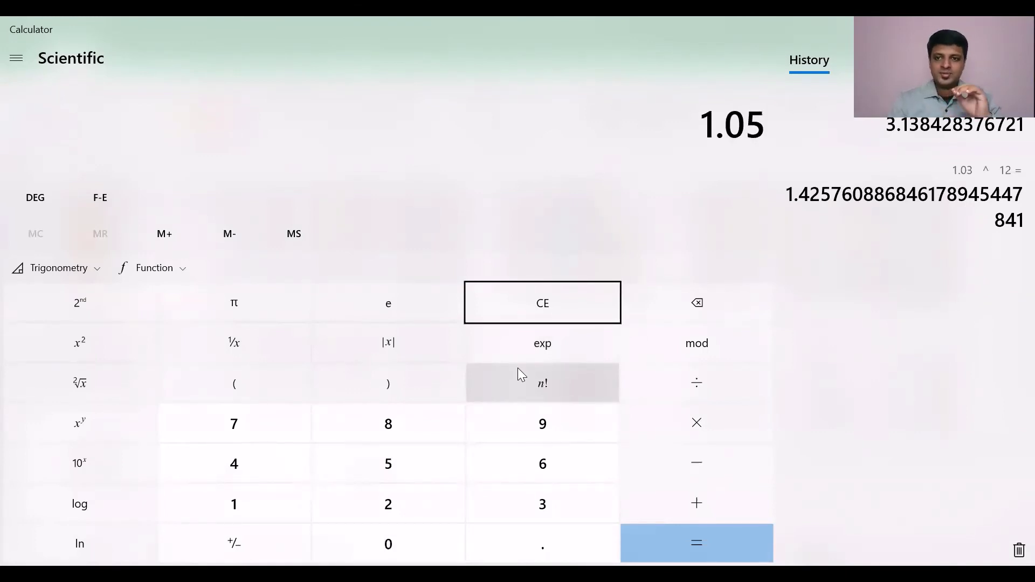
{"action": "left_click", "coordinate": [110, 429]}
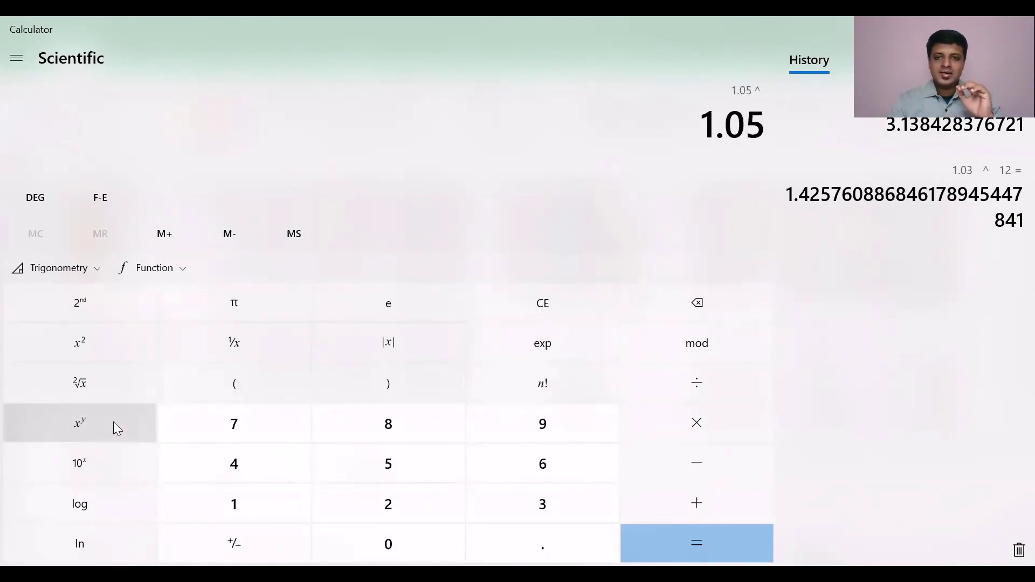
{"action": "type", "text": "12"}
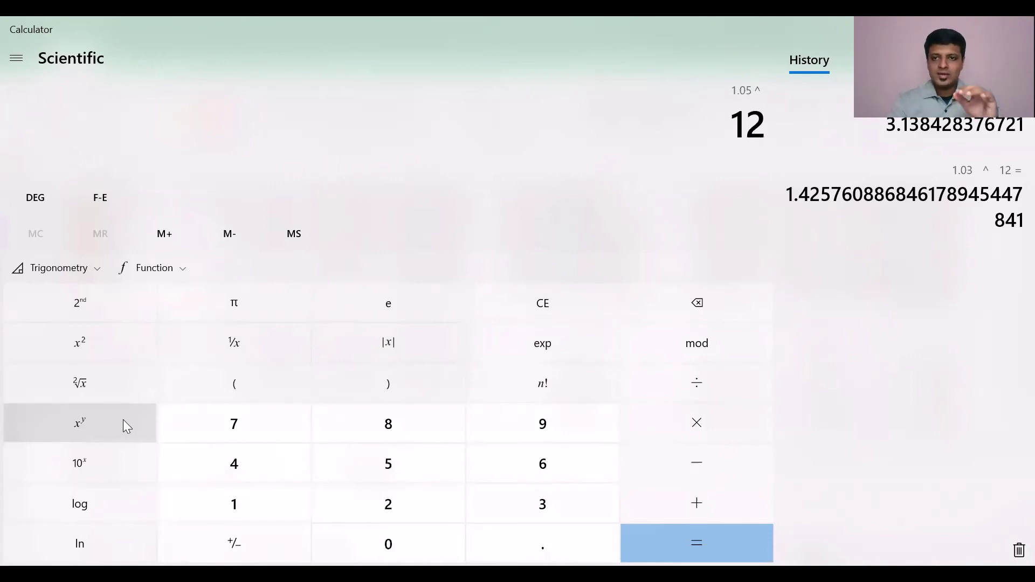
{"action": "key", "text": "Return"}
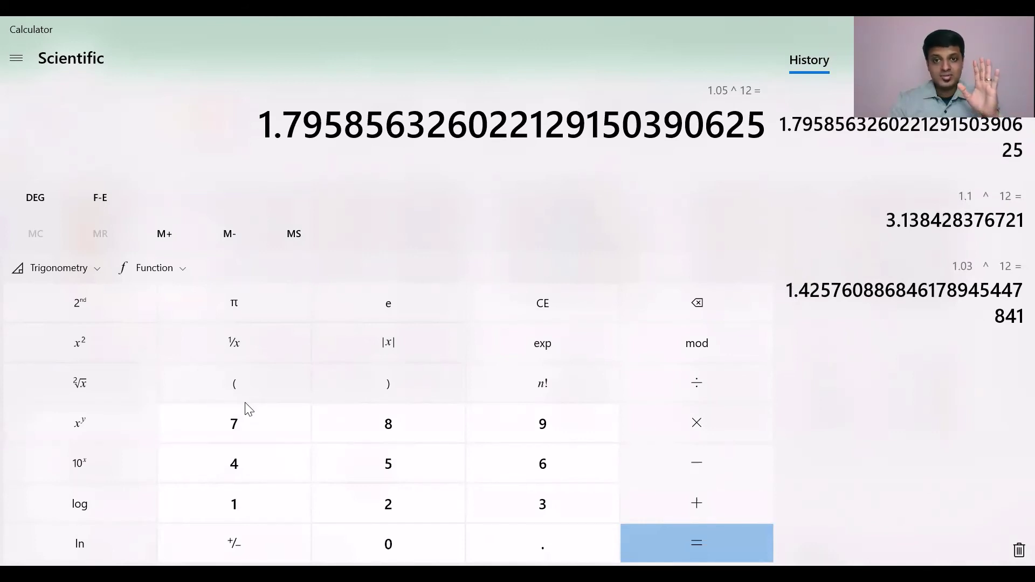
{"action": "left_click", "coordinate": [137, 427]}
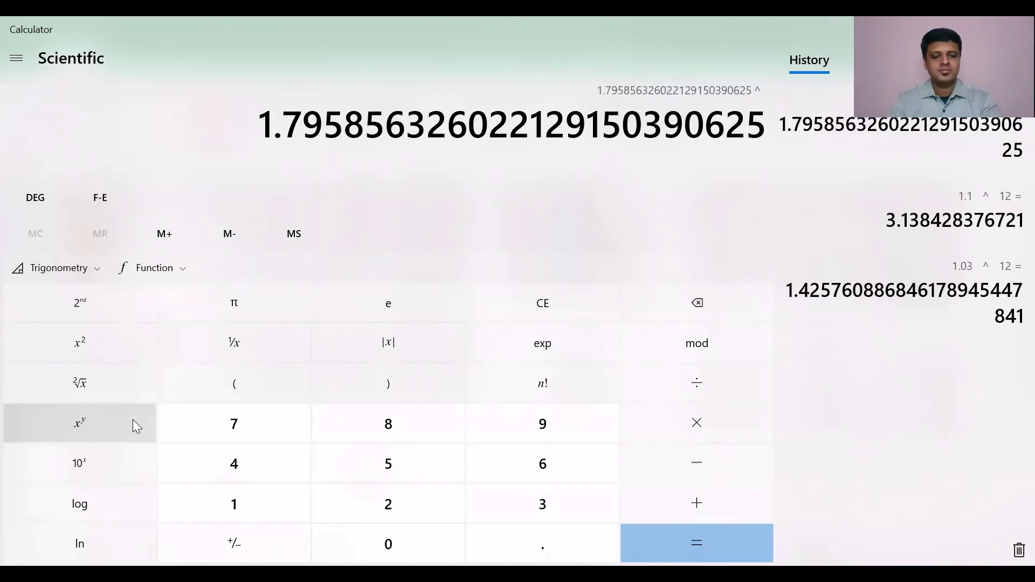
{"action": "type", "text": "7"}
{"action": "key", "text": "Return"}
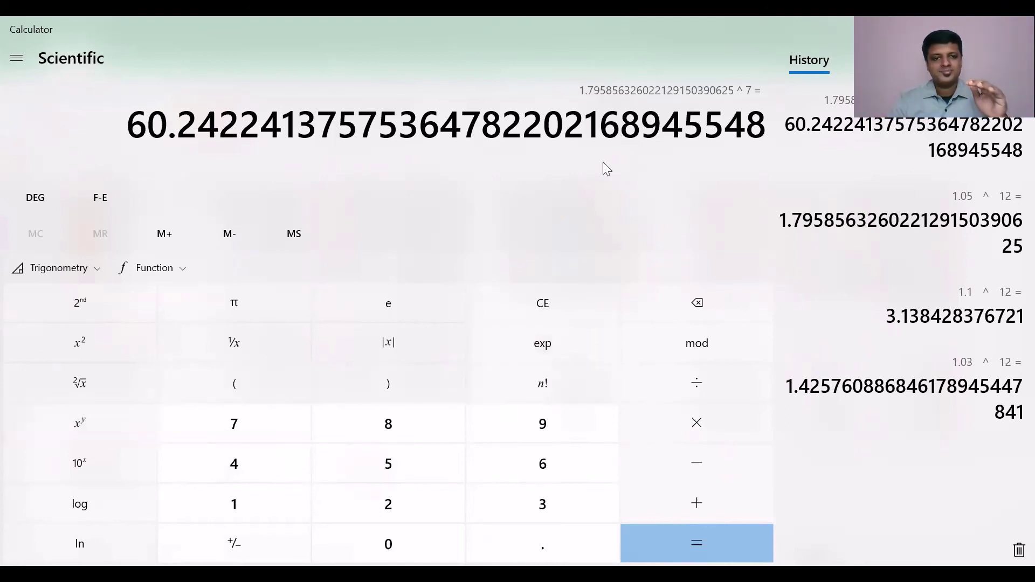
Raise 60.2422 to the 1.05 power twice, fixing a mistyped entry: 73.9428, then 91.6940
{"action": "left_click", "coordinate": [136, 426]}
{"action": "type", "text": "1.05"}
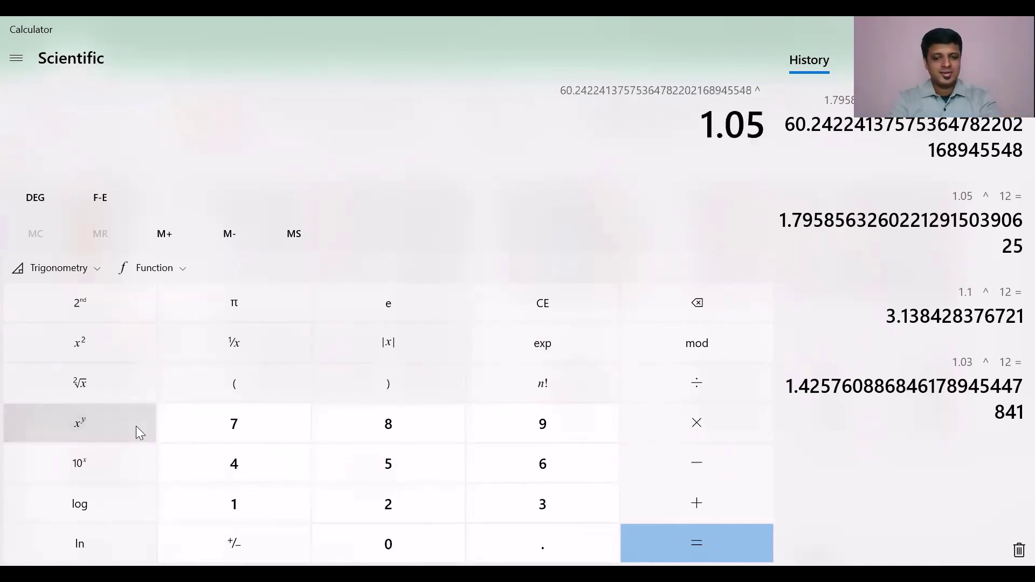
{"action": "left_click", "coordinate": [136, 418]}
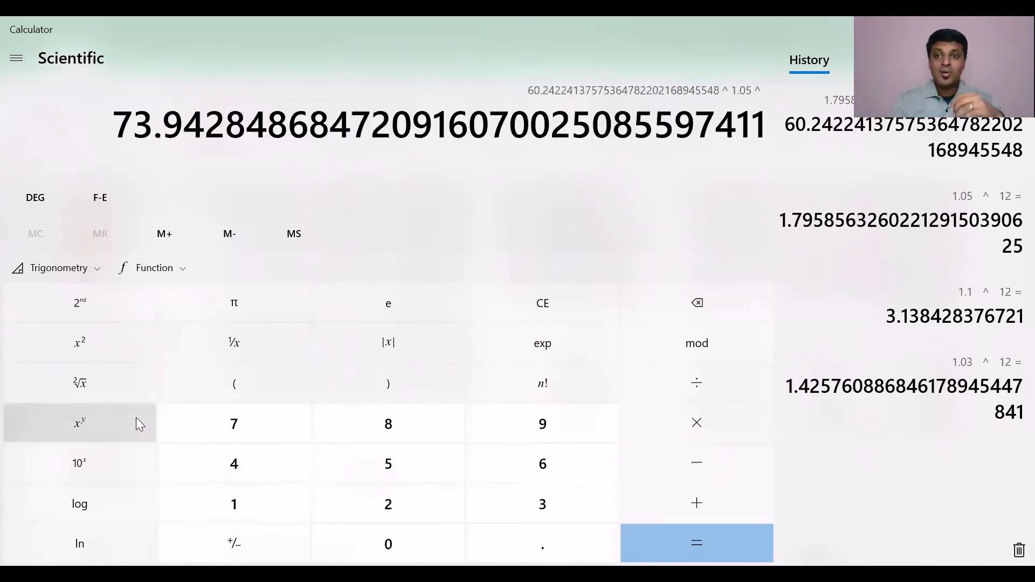
{"action": "left_click", "coordinate": [518, 305]}
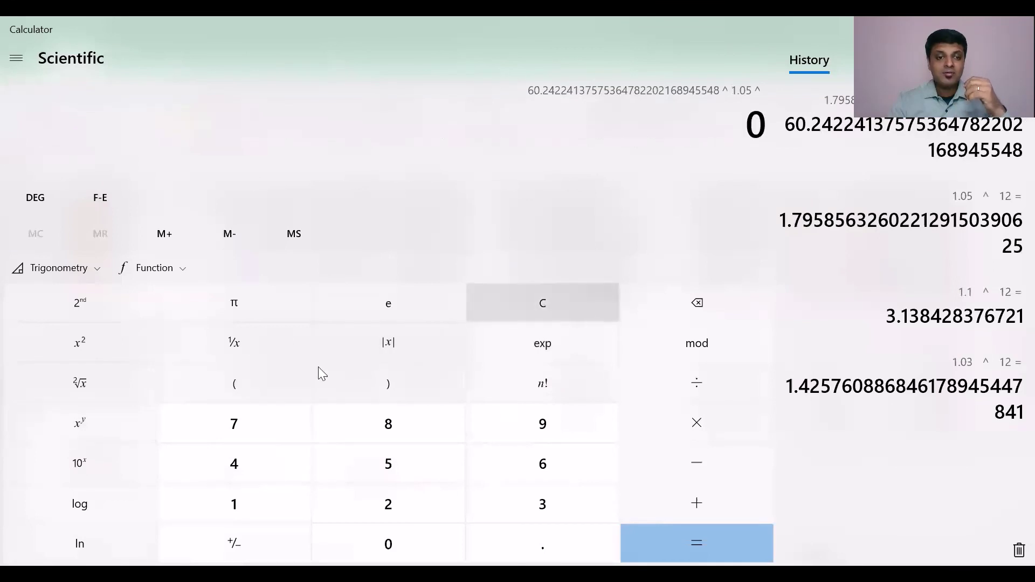
{"action": "type", "text": "."}
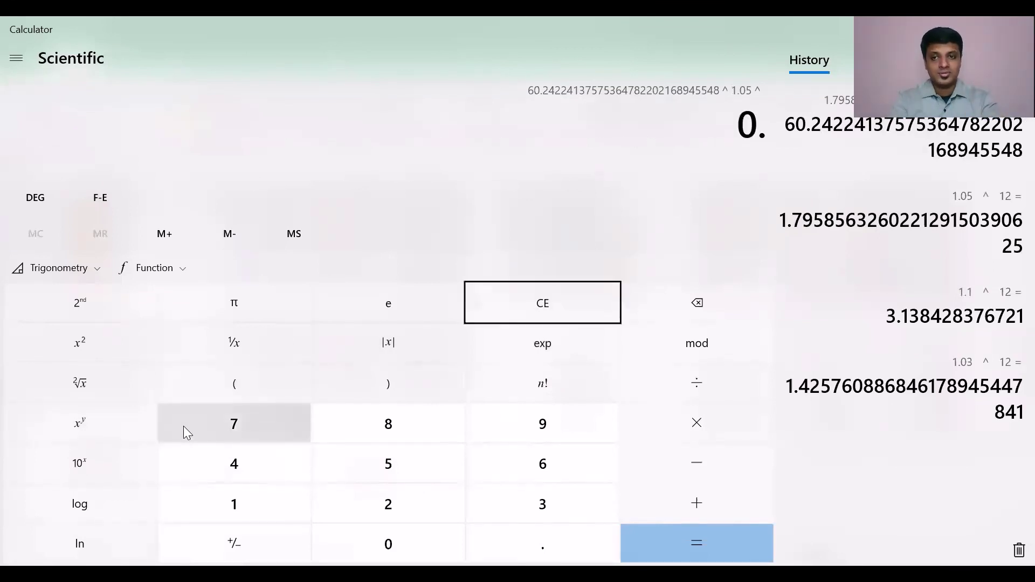
{"action": "type", "text": "04"}
{"action": "key", "text": "BackSpace"}
{"action": "key", "text": "BackSpace"}
{"action": "key", "text": "BackSpace"}
{"action": "type", "text": "1.05"}
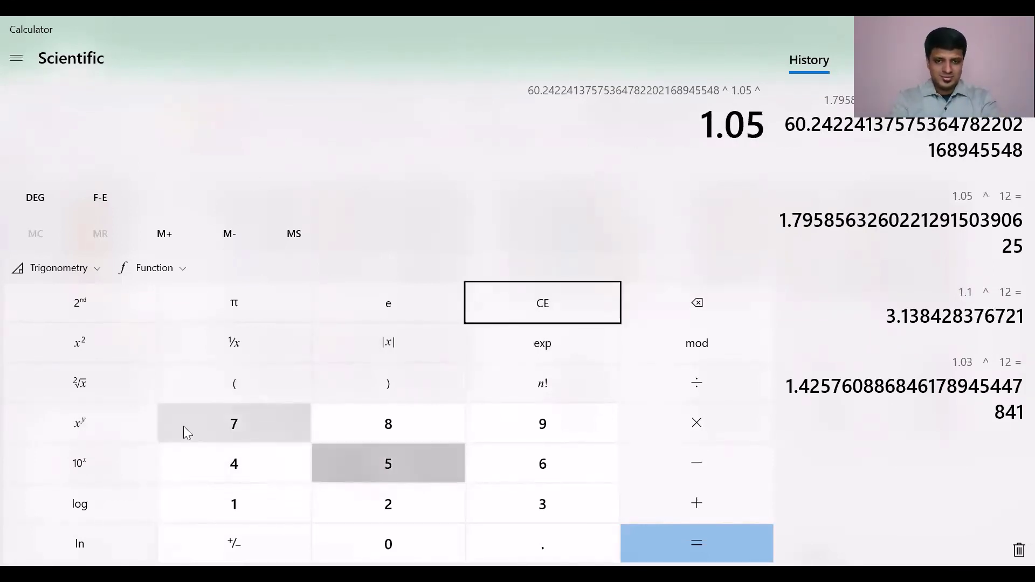
{"action": "left_click", "coordinate": [123, 428]}
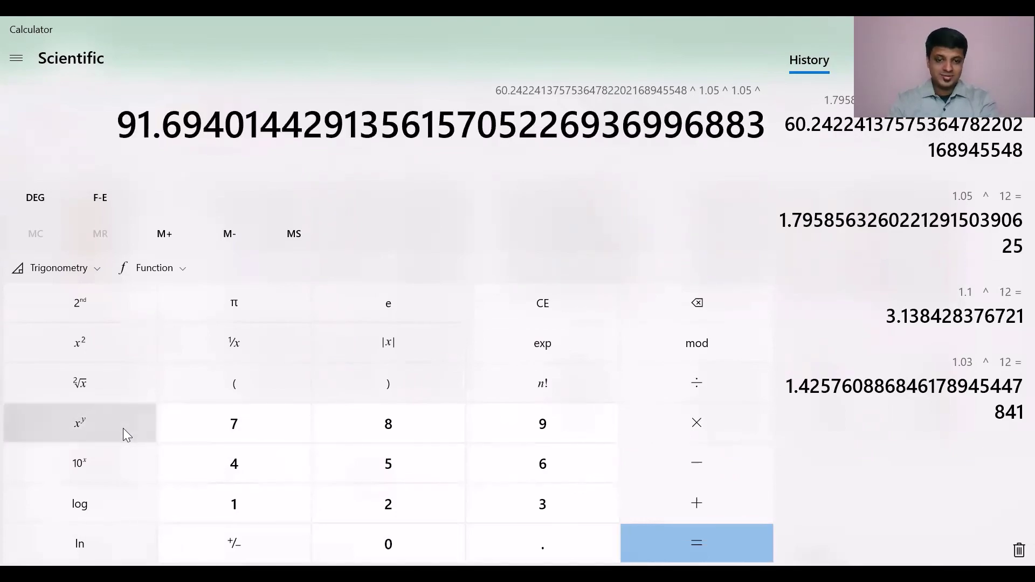